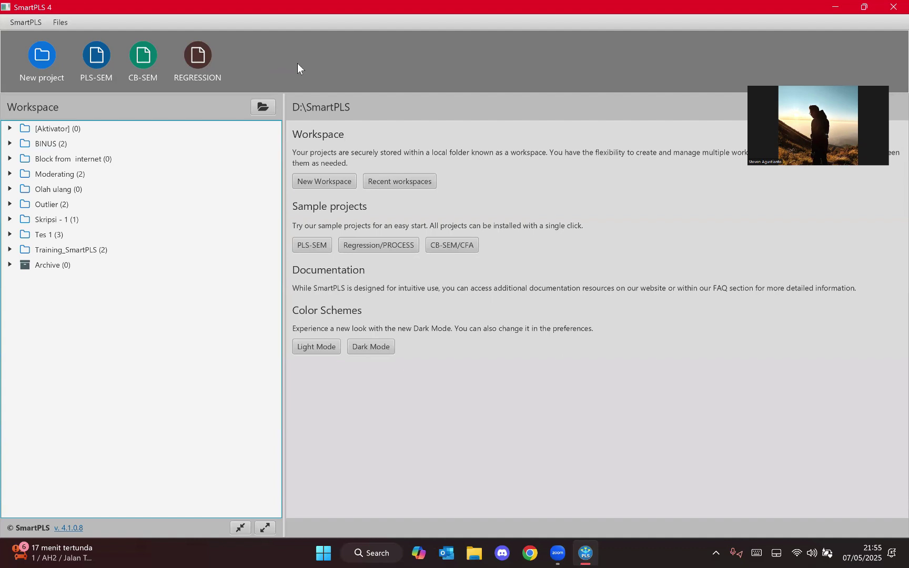
Create a new project named Demo in the workspace
{"action": "left_click", "coordinate": [42, 66]}
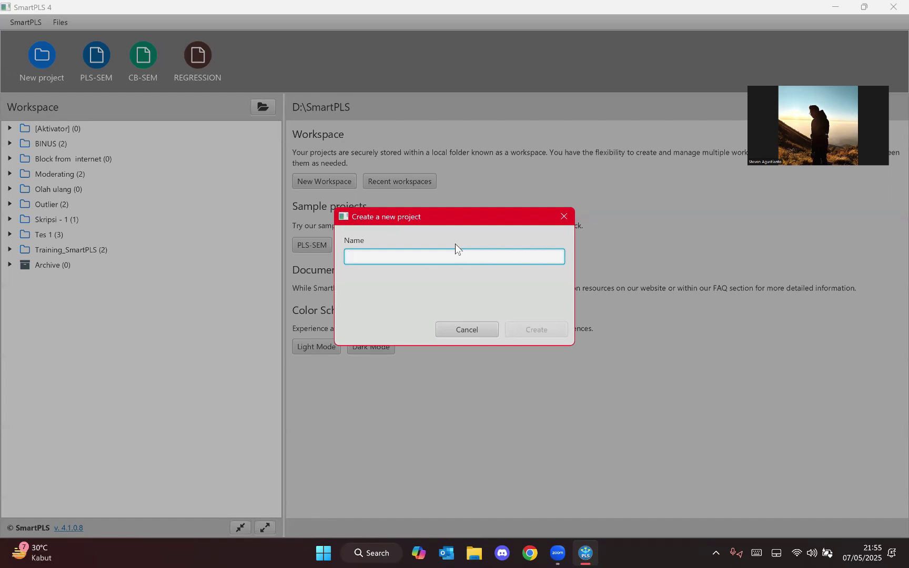
{"action": "type", "text": "Demo"}
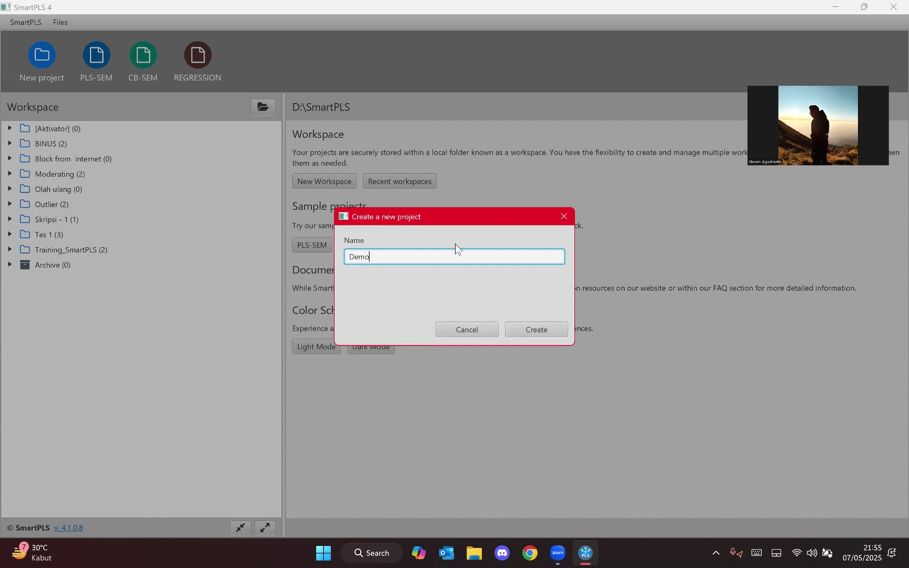
{"action": "left_click", "coordinate": [559, 339]}
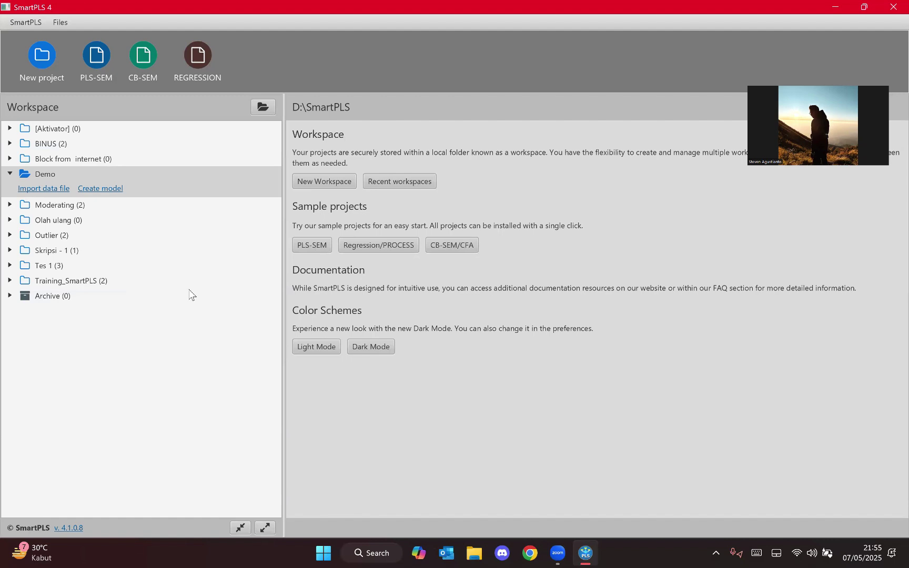
Import demo data.csv from the SKRIPSI folder into the Demo project without a missing value marker, and return to the workspace
{"action": "left_click", "coordinate": [56, 190]}
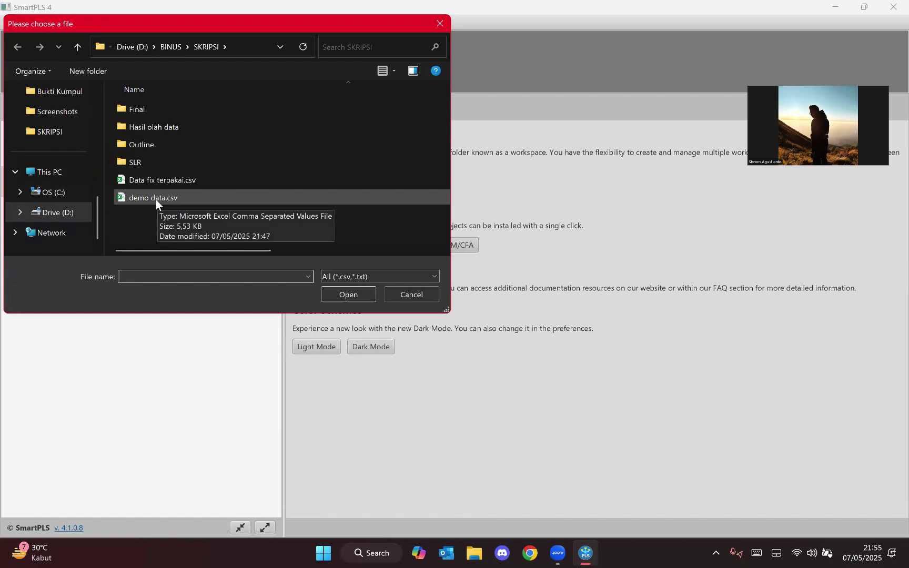
{"action": "left_click", "coordinate": [157, 199]}
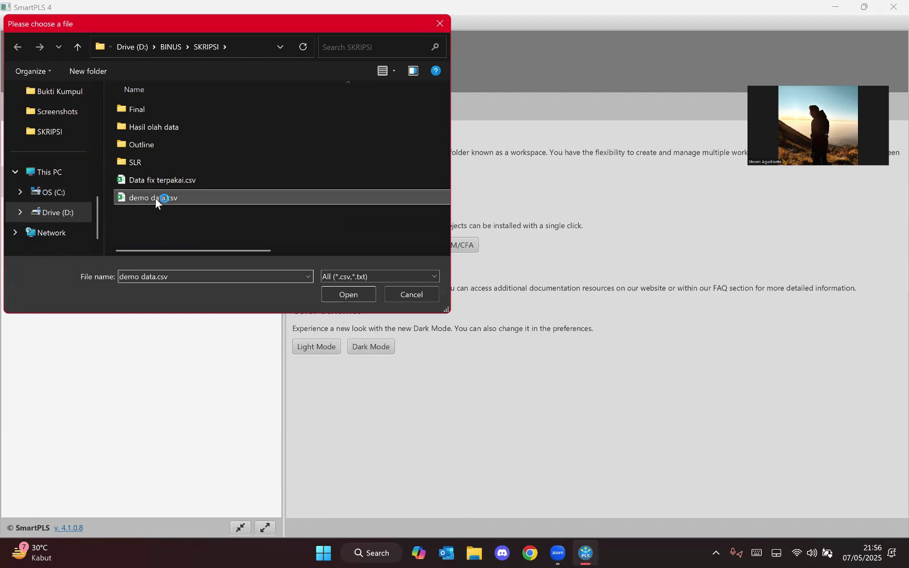
{"action": "left_click", "coordinate": [342, 294]}
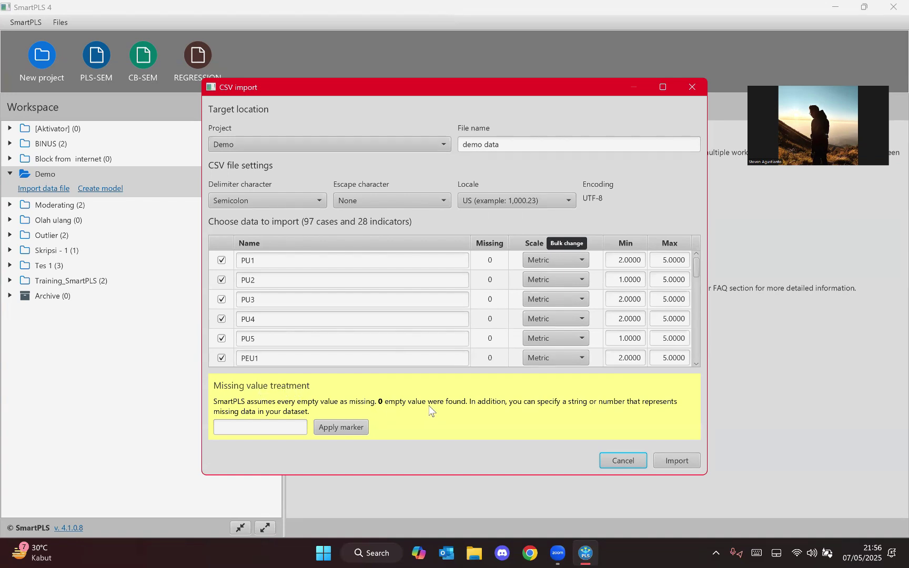
{"action": "left_click", "coordinate": [248, 426]}
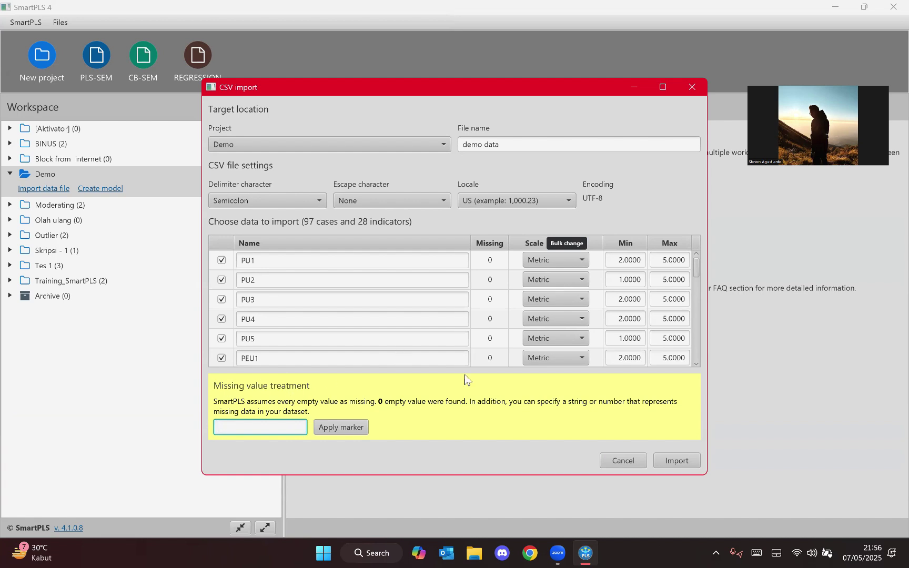
{"action": "left_click", "coordinate": [682, 464]}
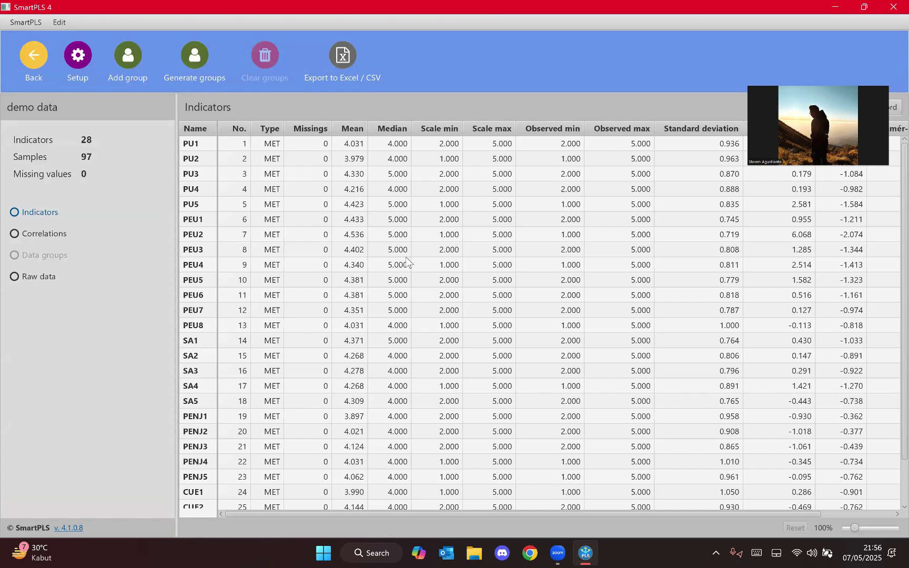
{"action": "scroll", "coordinate": [668, 300], "scroll_direction": "down", "scroll_amount": 1}
{"action": "scroll", "coordinate": [624, 293], "scroll_direction": "up", "scroll_amount": 1}
{"action": "left_click", "coordinate": [33, 64]}
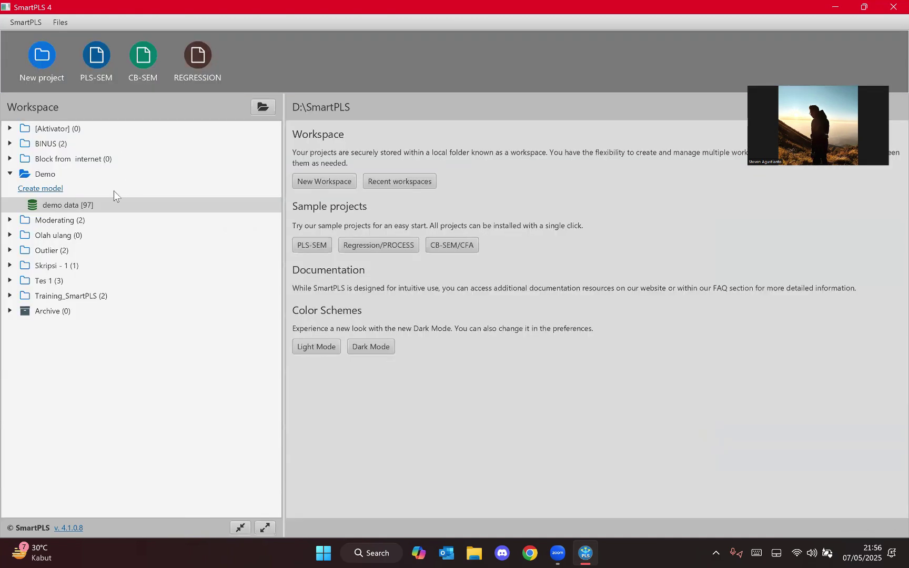
Create a PLS-SEM model named Demo Calculation in the Demo project, postponing the offered software update
{"action": "left_click", "coordinate": [51, 190]}
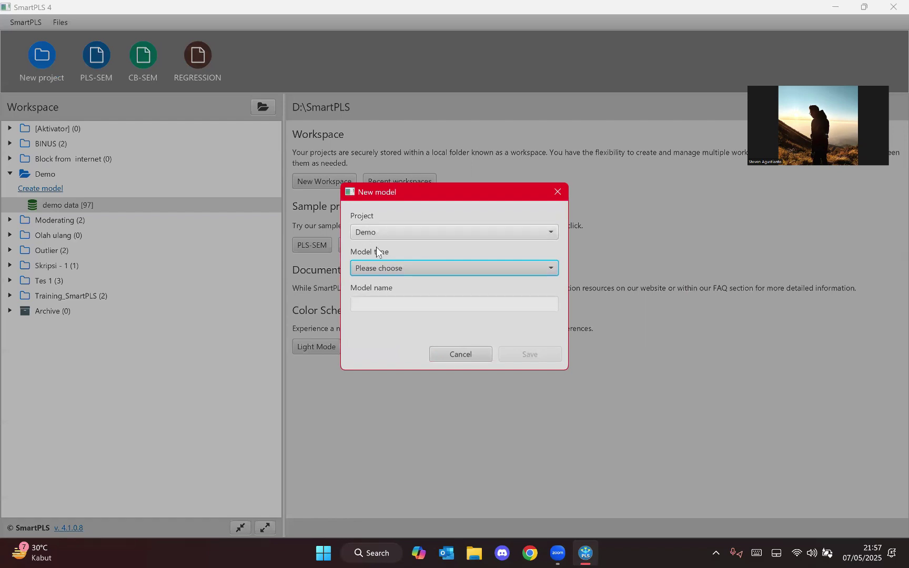
{"action": "left_click", "coordinate": [395, 271]}
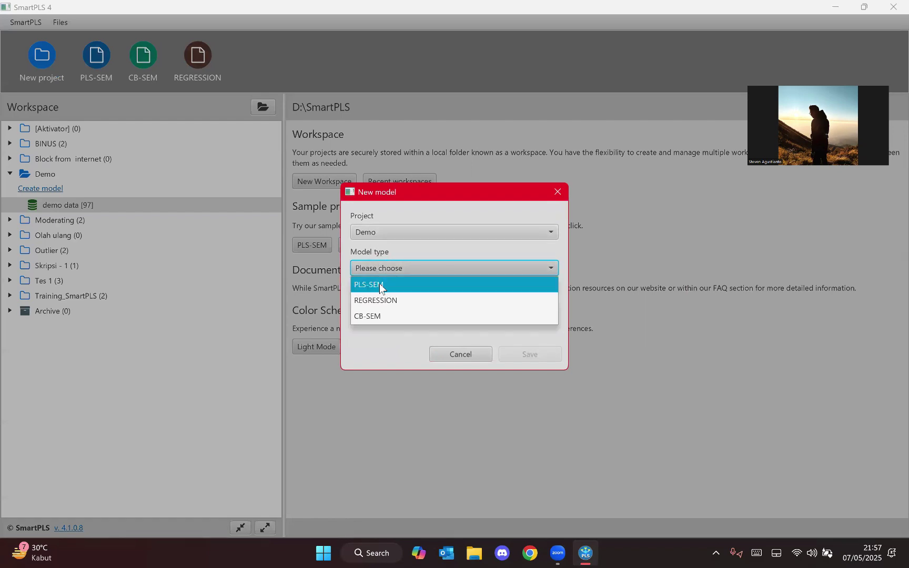
{"action": "left_click", "coordinate": [379, 284]}
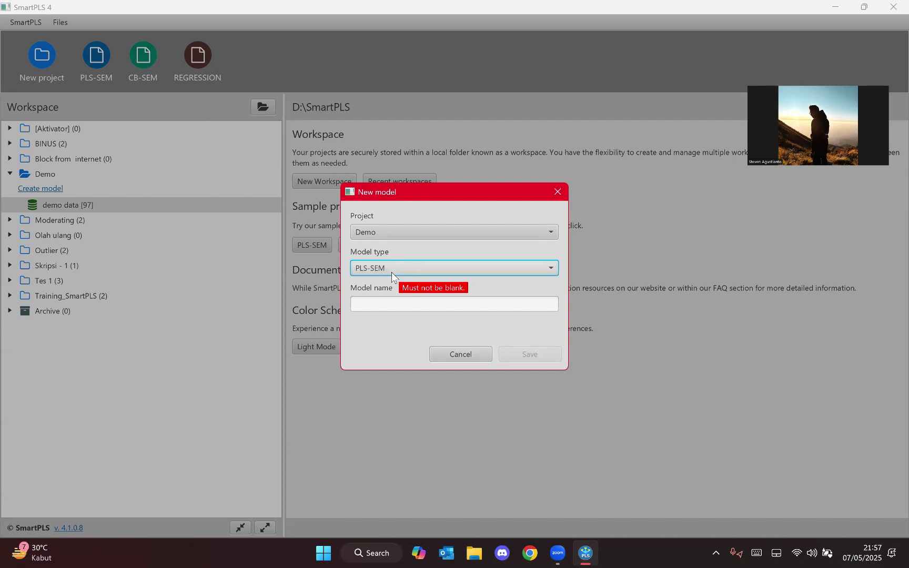
{"action": "left_click", "coordinate": [393, 269]}
{"action": "left_click", "coordinate": [392, 269]}
{"action": "left_click", "coordinate": [381, 304]}
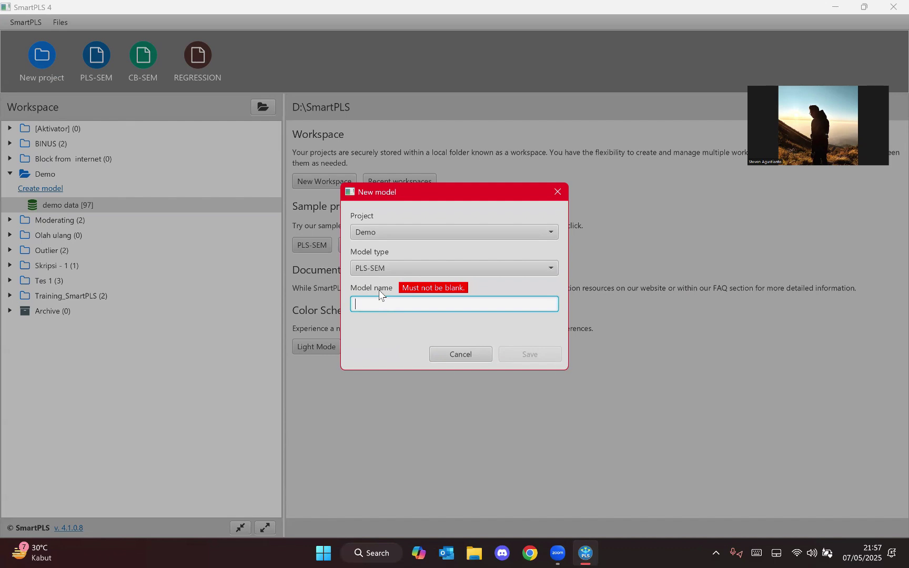
{"action": "type", "text": "D"}
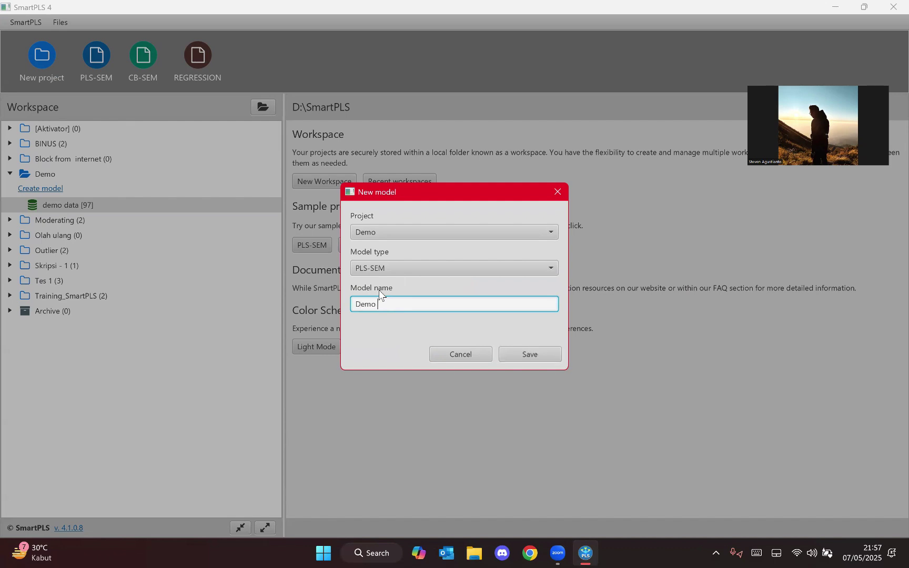
{"action": "type", "text": "emo"}
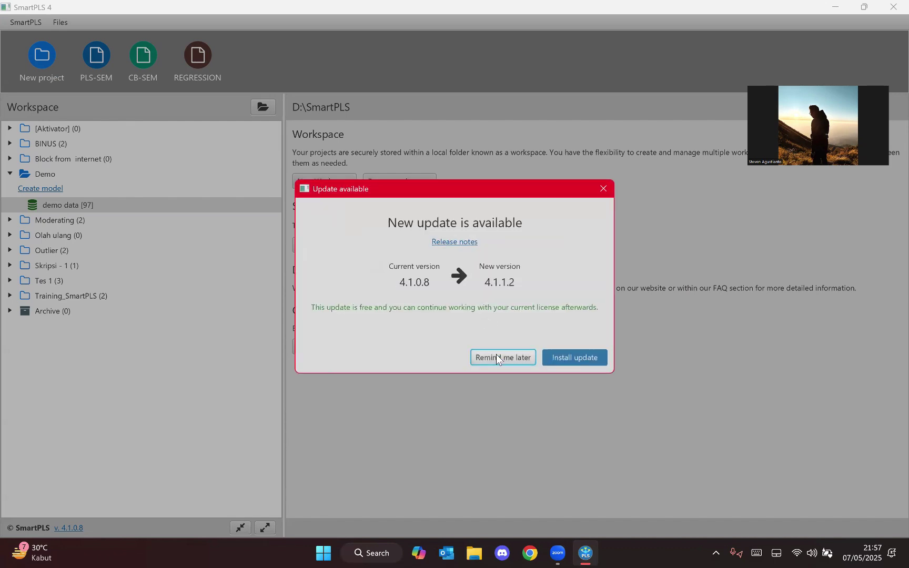
{"action": "left_click", "coordinate": [496, 357]}
{"action": "type", "text": "Calculation"}
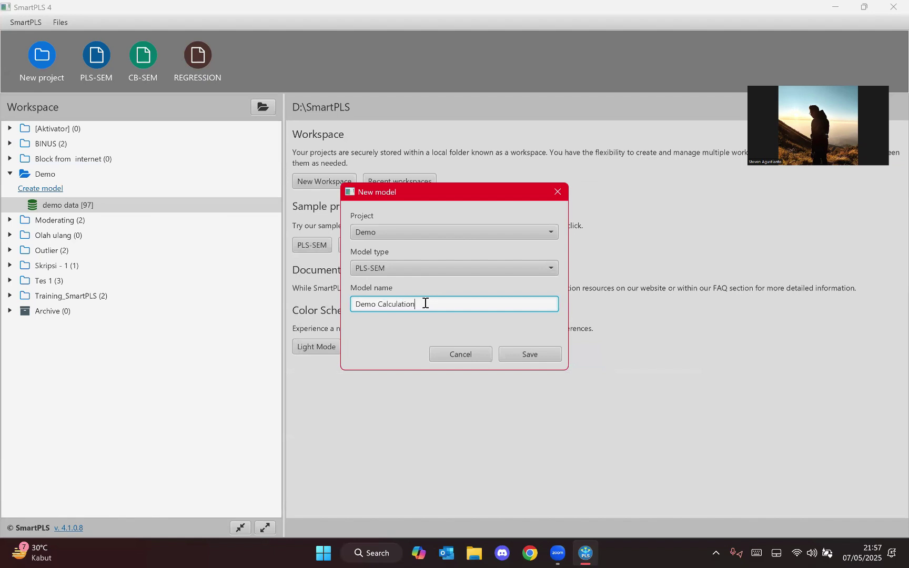
{"action": "left_click", "coordinate": [528, 353]}
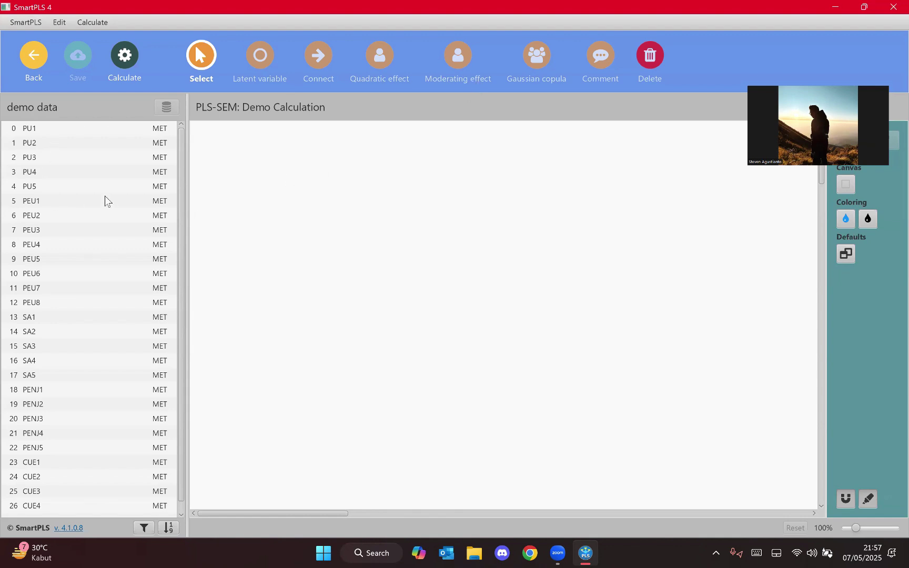
Add a latent variable named PU with indicators PU1 to PU5 in the upper part of the canvas
{"action": "scroll", "coordinate": [65, 268], "scroll_direction": "up", "scroll_amount": 1}
{"action": "left_click", "coordinate": [46, 128]}
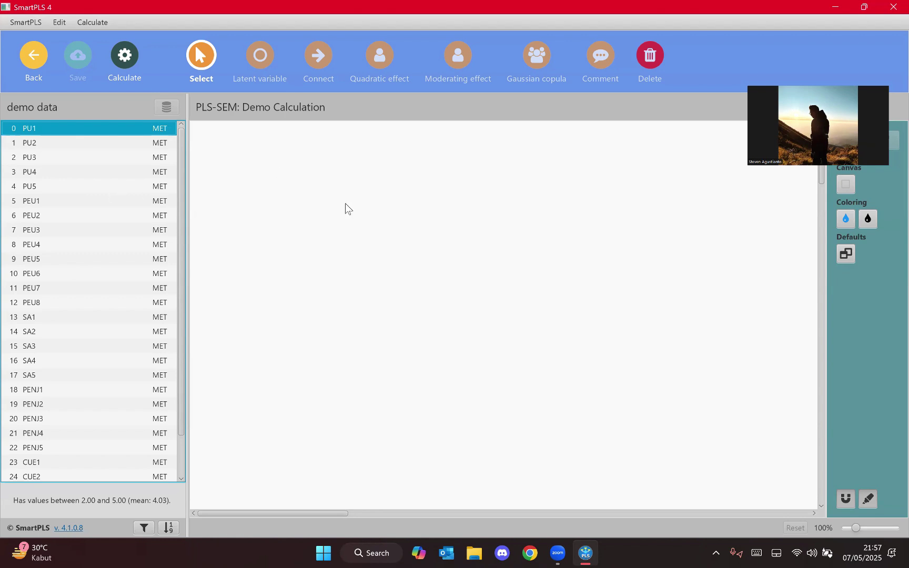
{"action": "left_click", "coordinate": [44, 190], "text": "shift"}
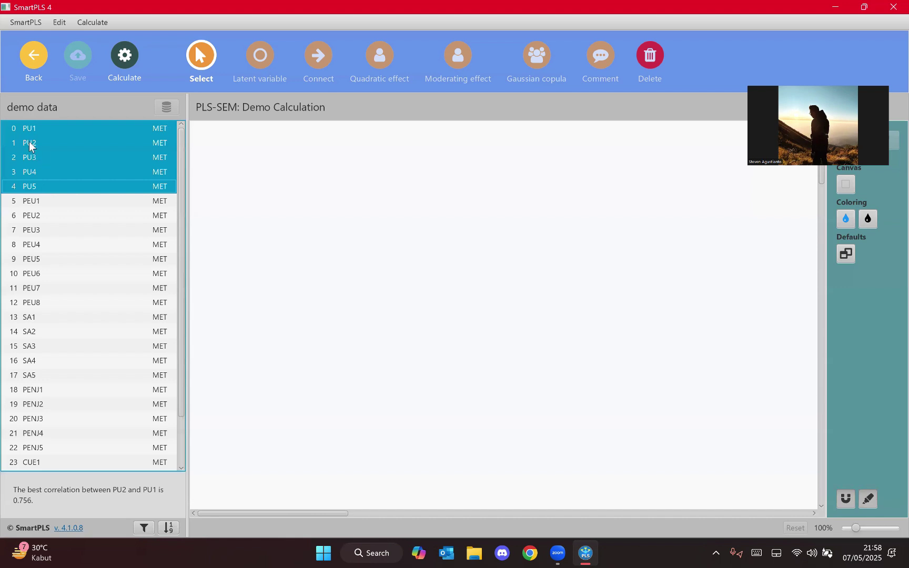
{"action": "left_click_drag", "start_coordinate": [27, 142], "coordinate": [267, 164]}
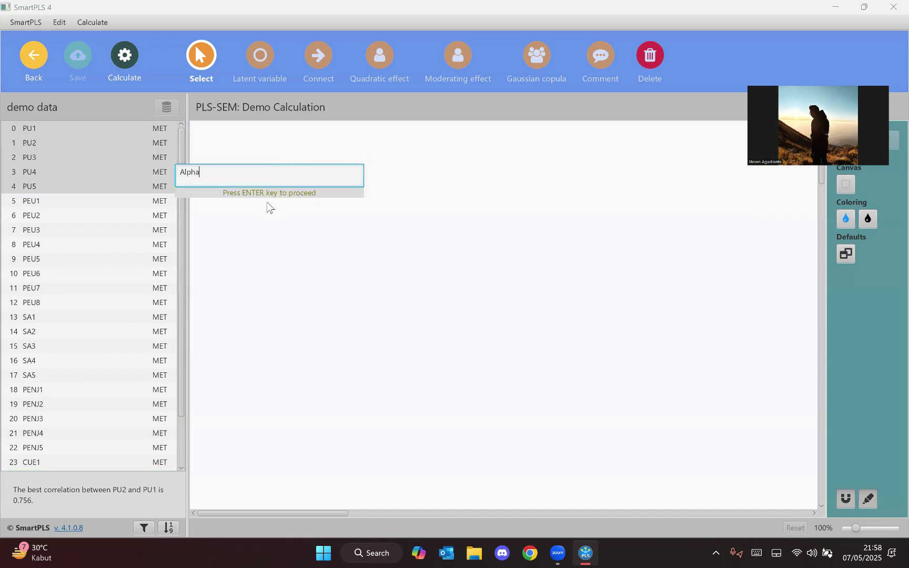
{"action": "key", "text": "ctrl+a"}
{"action": "type", "text": "PU"}
{"action": "key", "text": "Return"}
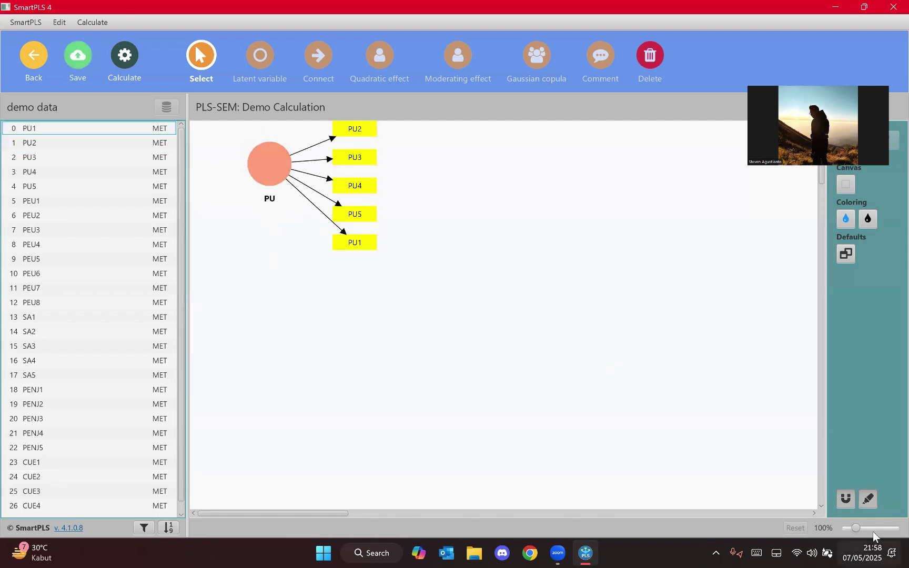
Zoom the canvas out to 68% and move the PU construct down so all its indicators fit
{"action": "left_click_drag", "start_coordinate": [852, 529], "coordinate": [848, 529]}
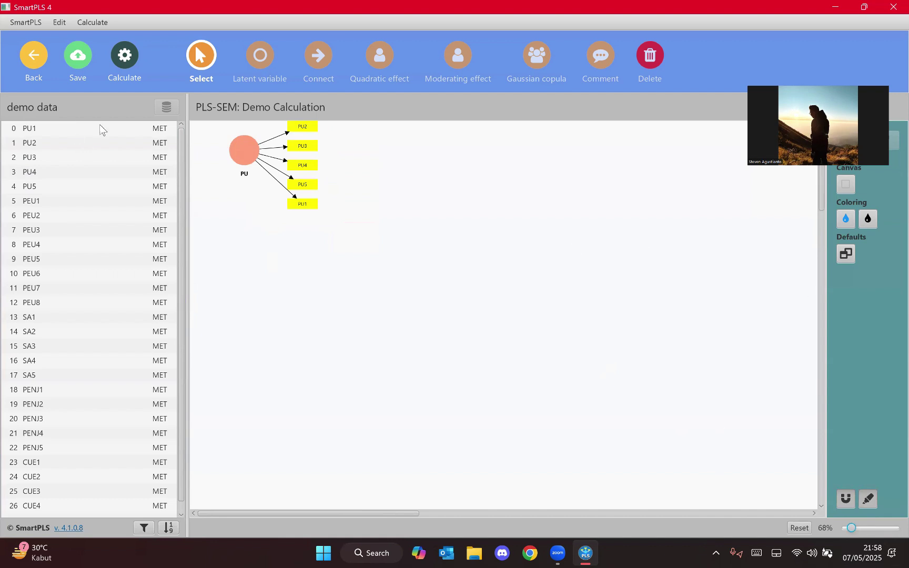
{"action": "mouse_move", "coordinate": [243, 174]}
{"action": "left_mouse_down"}
{"action": "mouse_move", "coordinate": [246, 201]}
{"action": "mouse_move", "coordinate": [246, 185]}
{"action": "left_mouse_up"}
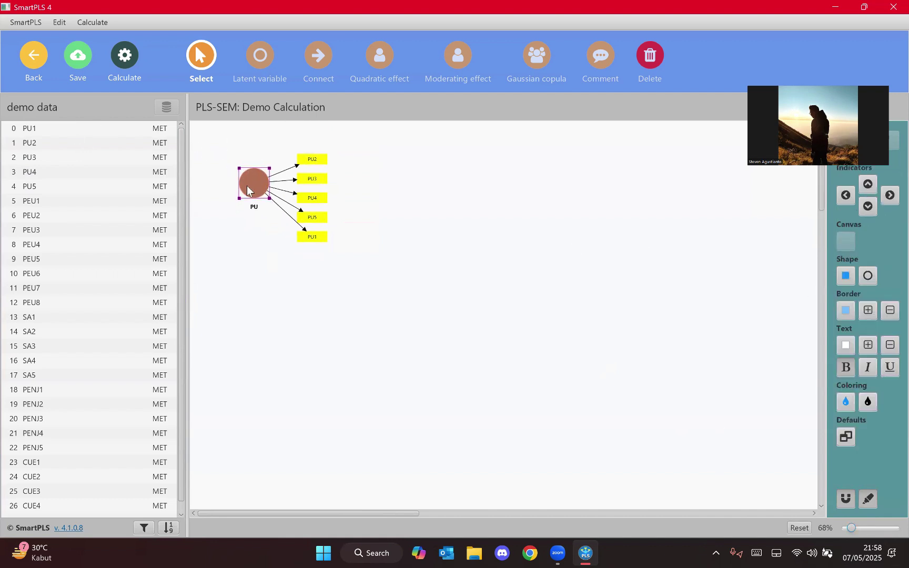
{"action": "left_click", "coordinate": [420, 208]}
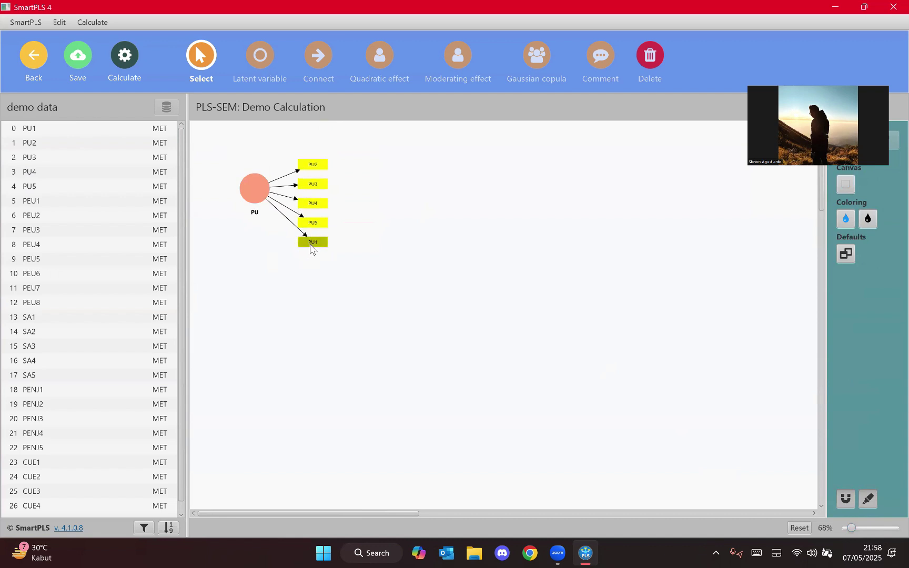
Add a latent variable named PEU with indicators PEU1 to PEU8 below the PU construct
{"action": "left_click", "coordinate": [39, 201]}
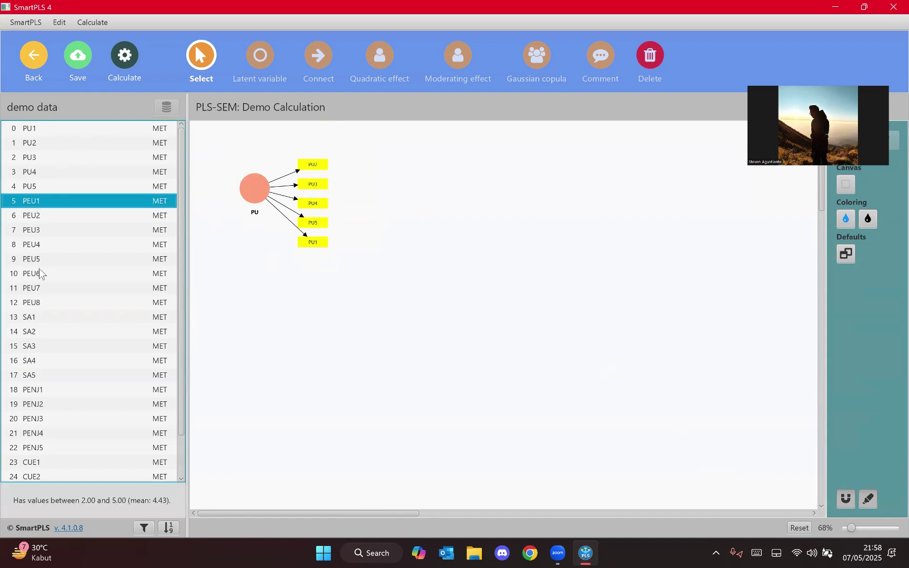
{"action": "left_click", "coordinate": [38, 303], "text": "shift"}
{"action": "left_click_drag", "start_coordinate": [29, 232], "coordinate": [251, 296]}
{"action": "key", "text": "Escape"}
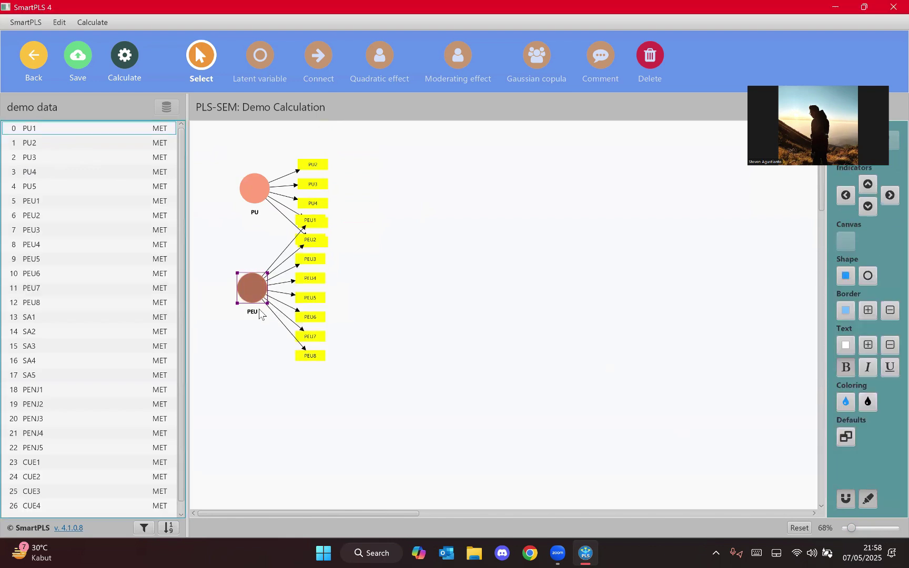
Add a latent variable named SA with indicators SA1 to SA5 in the middle of the canvas
{"action": "left_click", "coordinate": [37, 317]}
{"action": "left_click", "coordinate": [41, 376], "text": "shift"}
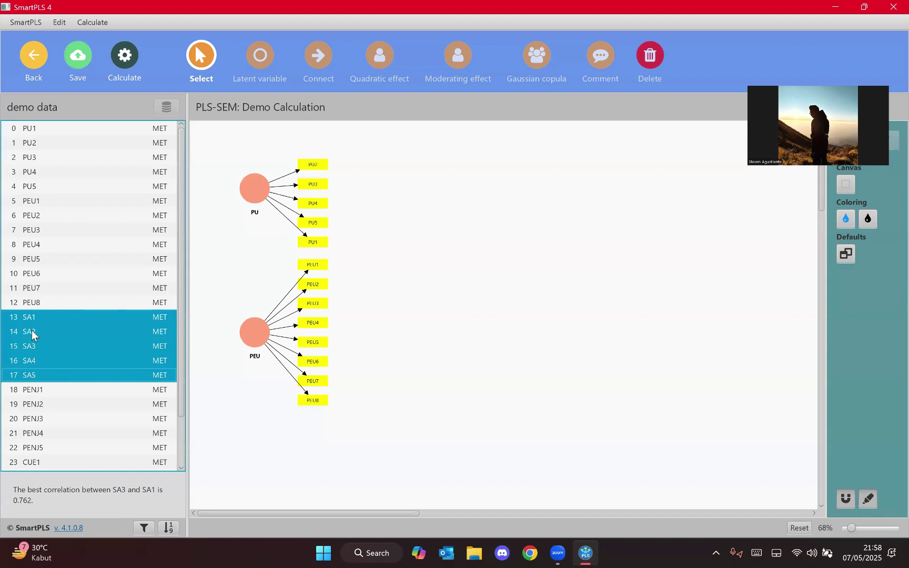
{"action": "left_click_drag", "start_coordinate": [31, 331], "coordinate": [400, 282]}
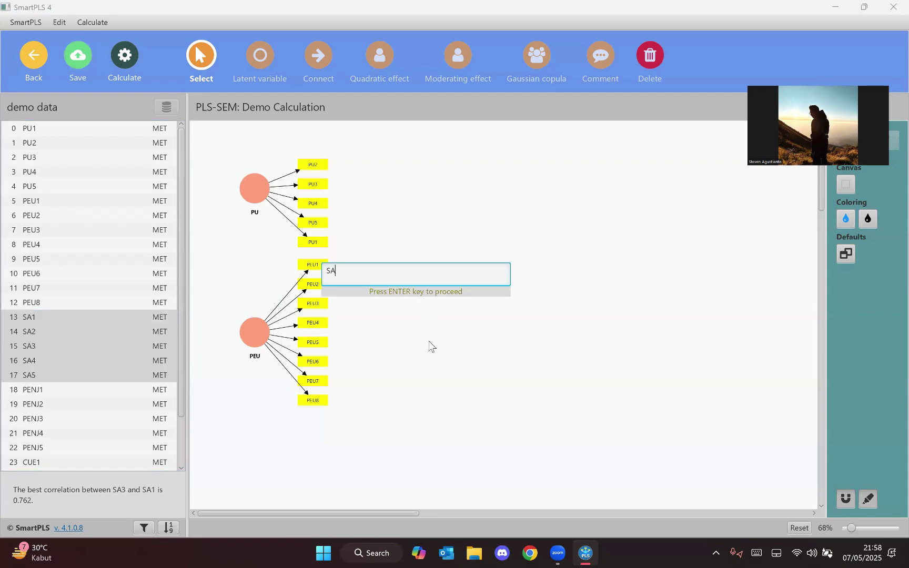
{"action": "key", "text": "Return"}
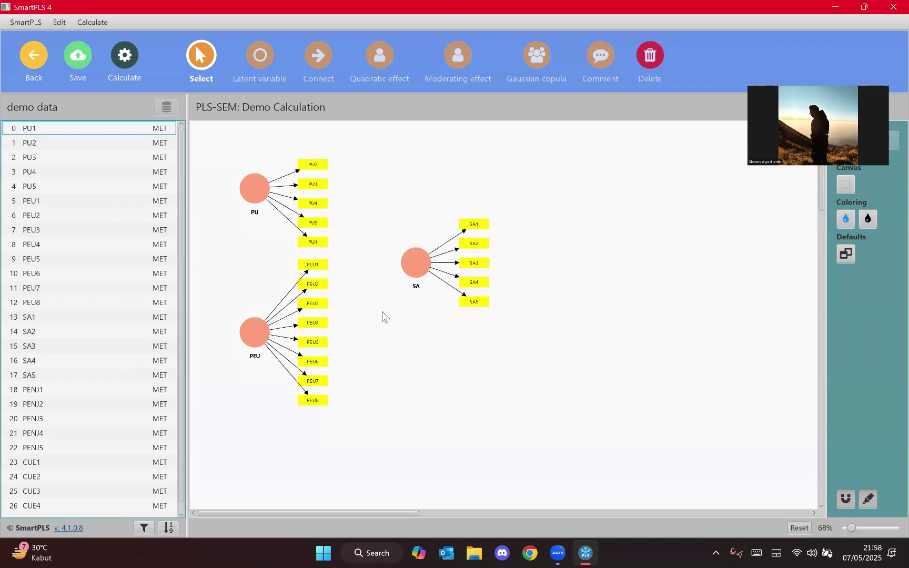
Add a latent variable named PENJ with indicators PENJ1 to PENJ5 below the SA construct
{"action": "scroll", "coordinate": [29, 377], "scroll_direction": "down", "scroll_amount": 1}
{"action": "left_click", "coordinate": [42, 375]}
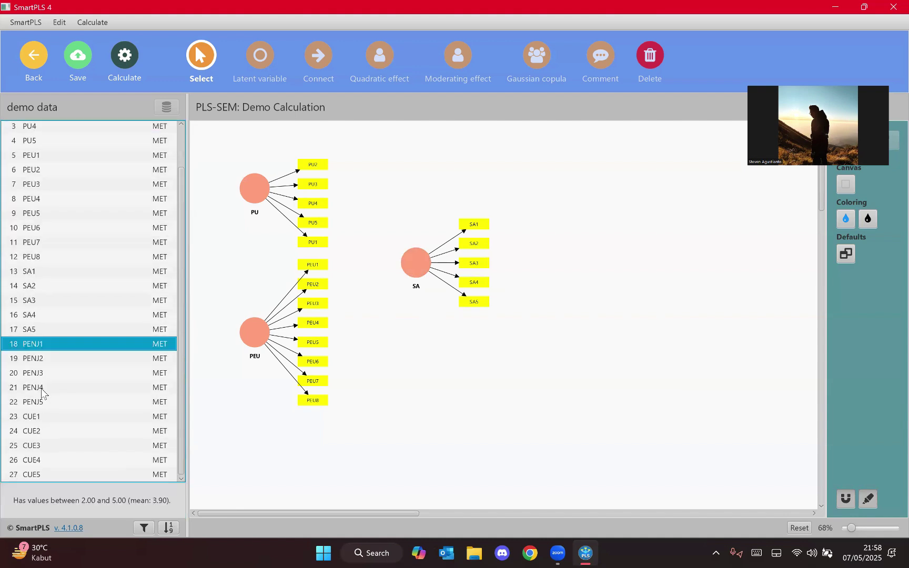
{"action": "left_click", "coordinate": [41, 404], "text": "shift"}
{"action": "left_click_drag", "start_coordinate": [39, 360], "coordinate": [465, 398]}
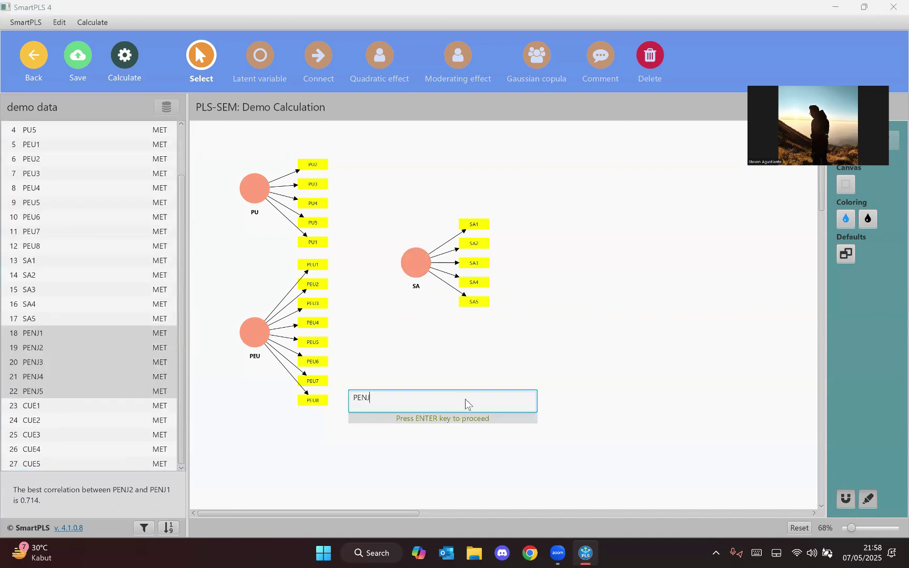
{"action": "key", "text": "Return"}
{"action": "left_click", "coordinate": [443, 397]}
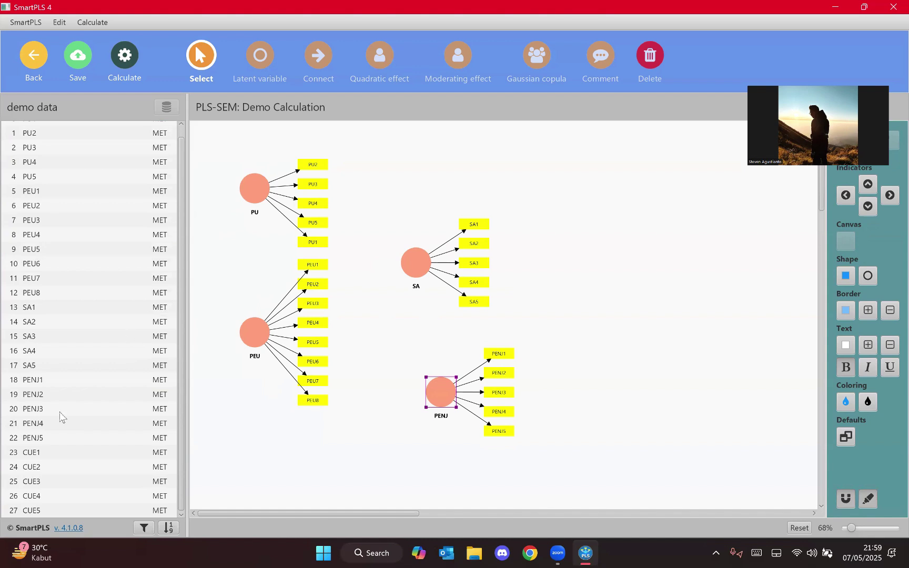
Add a latent variable named CUE with indicators CUE1 to CUE5 to the right of the SA construct
{"action": "left_click", "coordinate": [47, 457]}
{"action": "left_click", "coordinate": [32, 464], "text": "shift"}
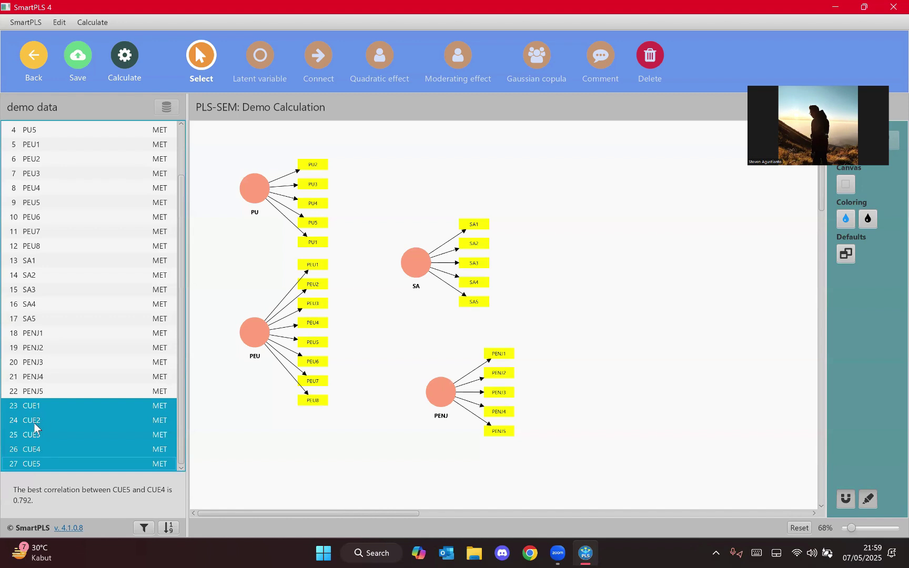
{"action": "left_click_drag", "start_coordinate": [34, 424], "coordinate": [630, 257]}
{"action": "key", "text": "Return"}
{"action": "left_click", "coordinate": [586, 205]}
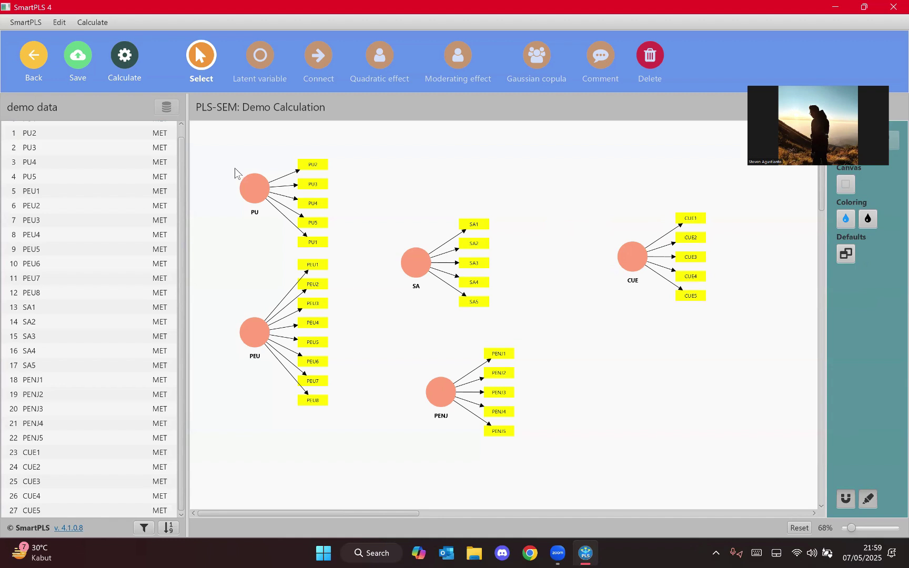
Move the PU construct with its indicators slightly higher, widening the gap above the PEU construct
{"action": "left_click_drag", "start_coordinate": [259, 199], "coordinate": [260, 186]}
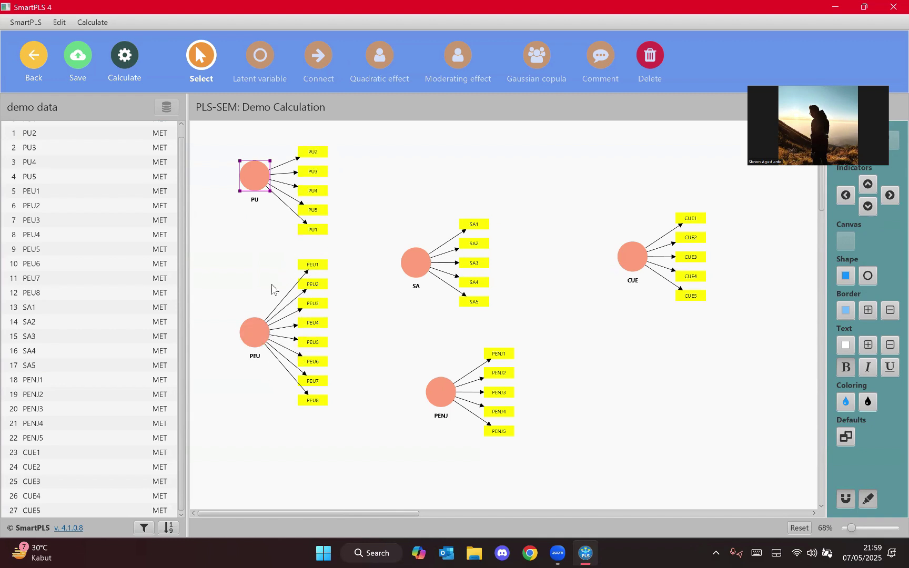
Align the indicators of PU and PEU to the left of their circles, and shift both constructs slightly right and down
{"action": "right_click", "coordinate": [251, 184]}
{"action": "left_click", "coordinate": [368, 144]}
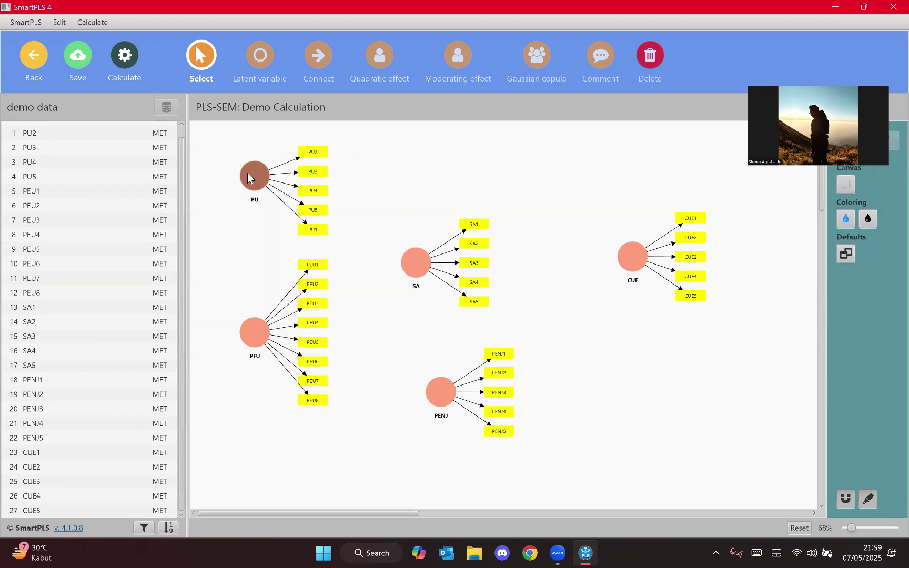
{"action": "right_click", "coordinate": [255, 175]}
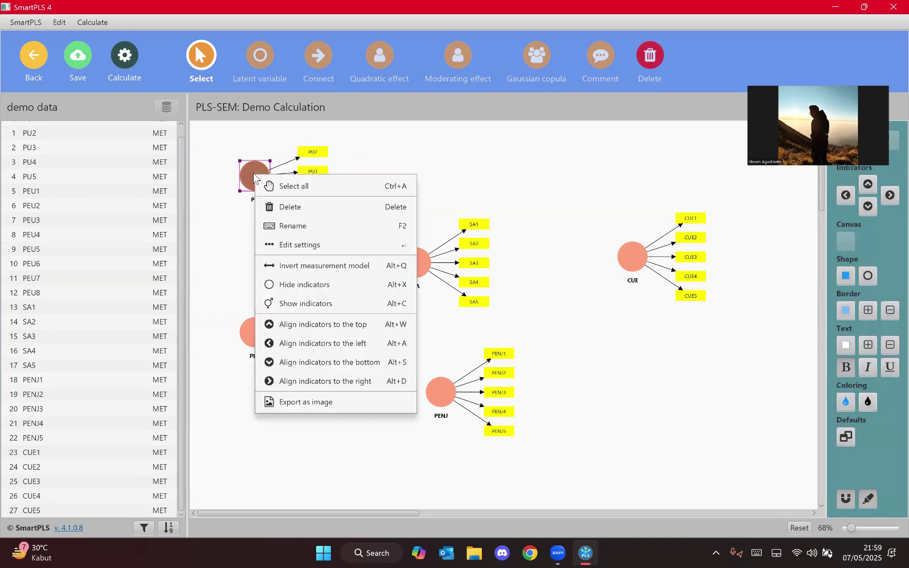
{"action": "left_click", "coordinate": [322, 344]}
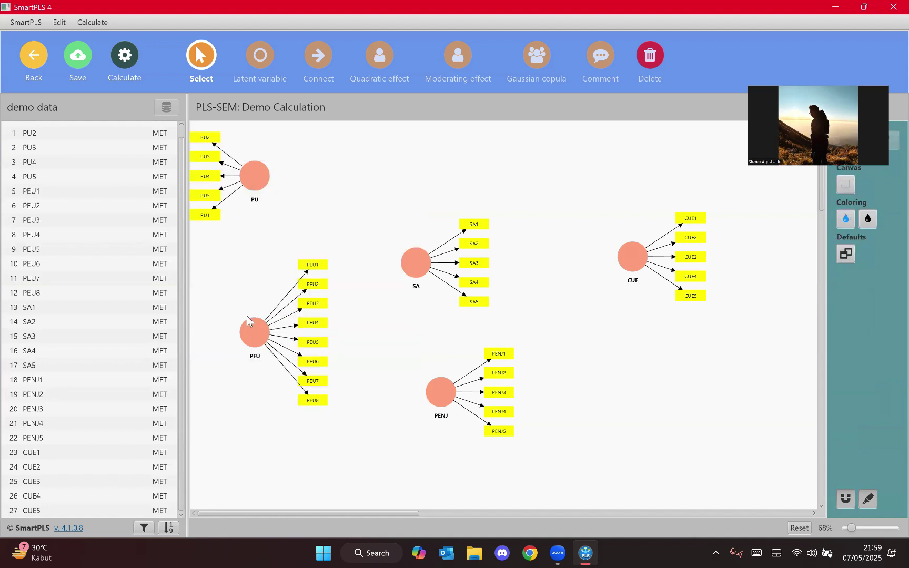
{"action": "right_click", "coordinate": [253, 336]}
{"action": "left_click", "coordinate": [319, 228]}
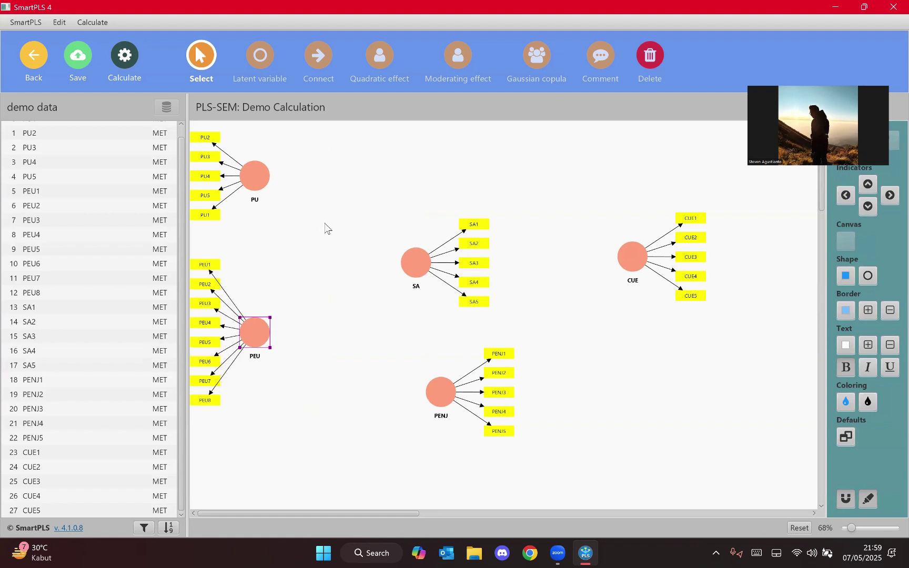
{"action": "left_click_drag", "start_coordinate": [263, 197], "coordinate": [281, 202]}
{"action": "left_click_drag", "start_coordinate": [255, 331], "coordinate": [276, 344]}
Stack SA directly above PENJ in mid-canvas, with SA's indicators aligned to its top and PENJ's to its bottom
{"action": "left_click", "coordinate": [413, 274]}
{"action": "key", "text": "ctrl+Up"}
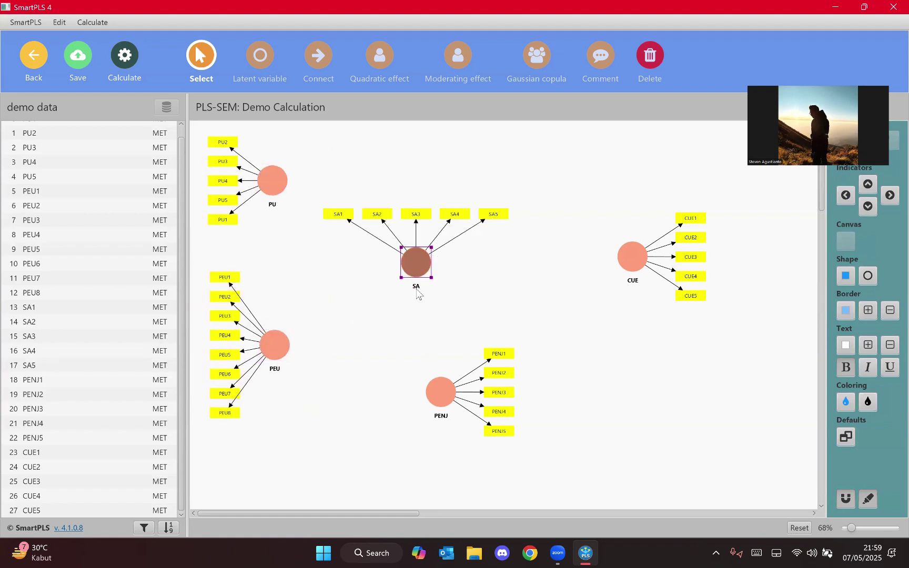
{"action": "left_click_drag", "start_coordinate": [416, 274], "coordinate": [454, 259]}
{"action": "left_click_drag", "start_coordinate": [437, 401], "coordinate": [454, 374]}
{"action": "key", "text": "ctrl+Down"}
Move the CUE construct slightly lower so it sits at a height between SA and PENJ
{"action": "left_click", "coordinate": [629, 278]}
{"action": "left_click_drag", "start_coordinate": [630, 278], "coordinate": [631, 300]}
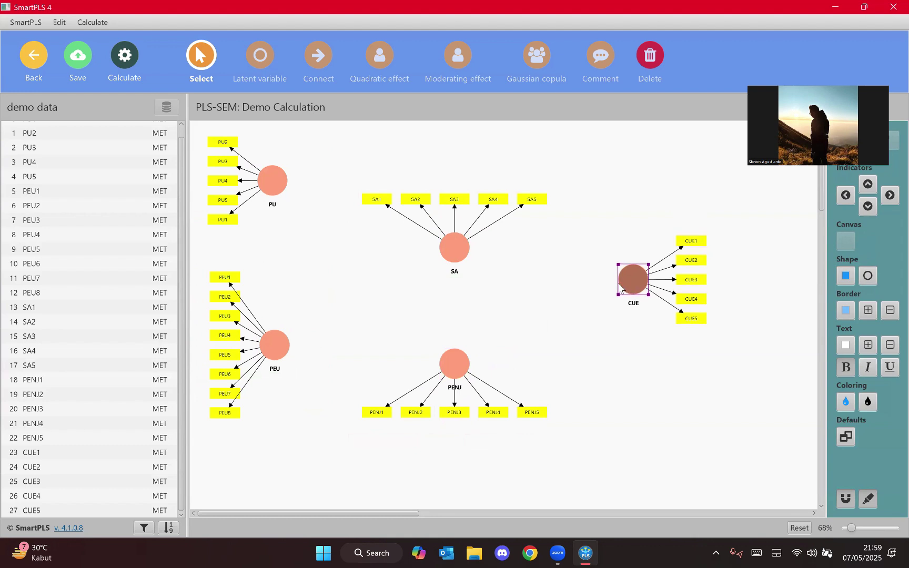
{"action": "left_click", "coordinate": [467, 288]}
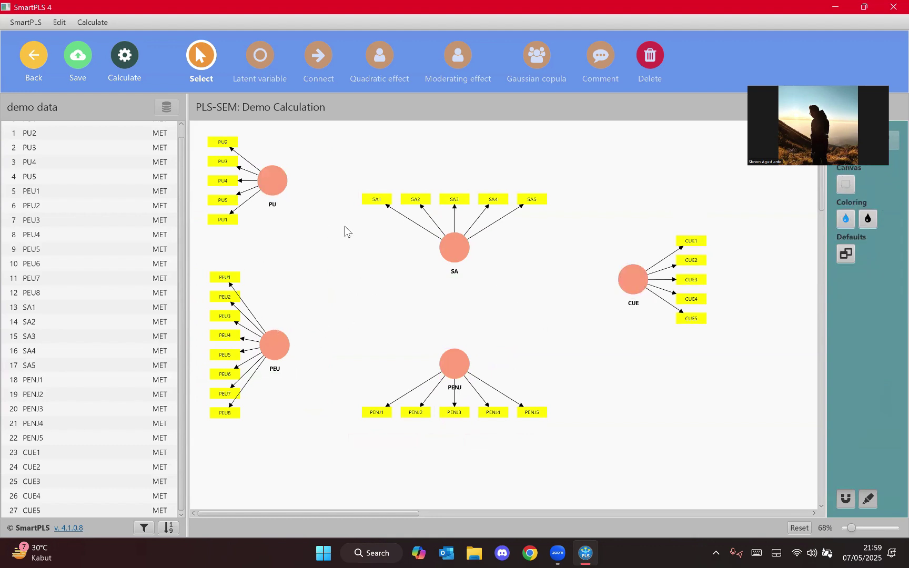
Connect PU to SA and PEU to SA with structural paths
{"action": "left_click", "coordinate": [319, 62]}
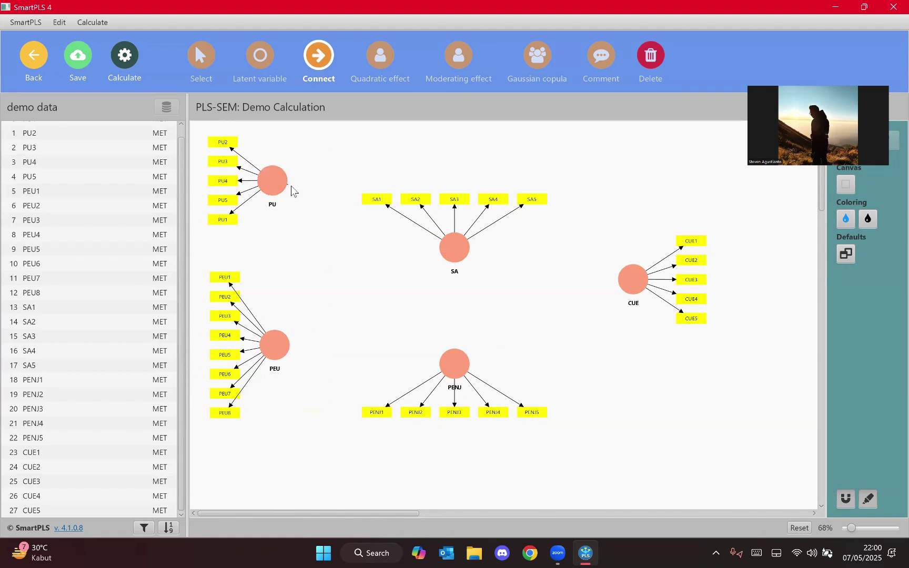
{"action": "left_click_drag", "start_coordinate": [301, 192], "coordinate": [444, 258]}
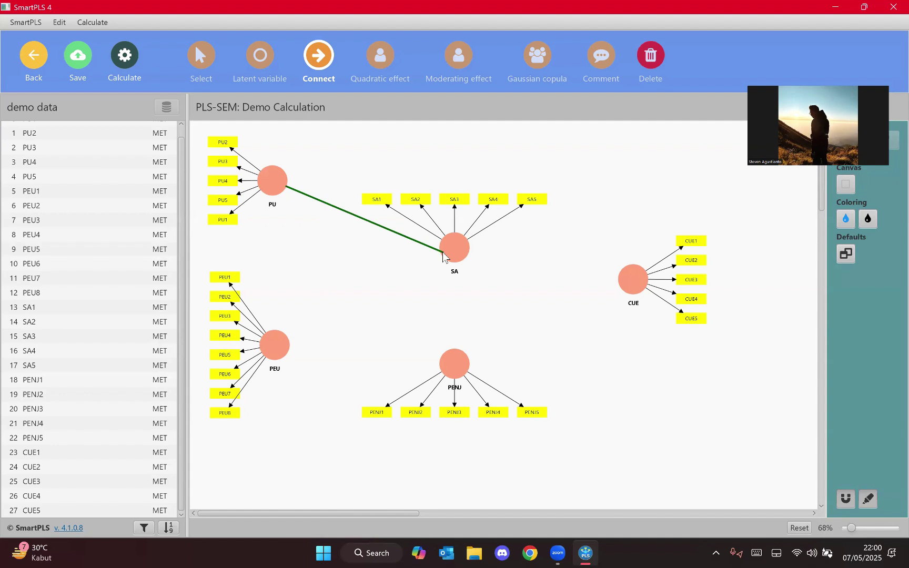
{"action": "left_click", "coordinate": [443, 258]}
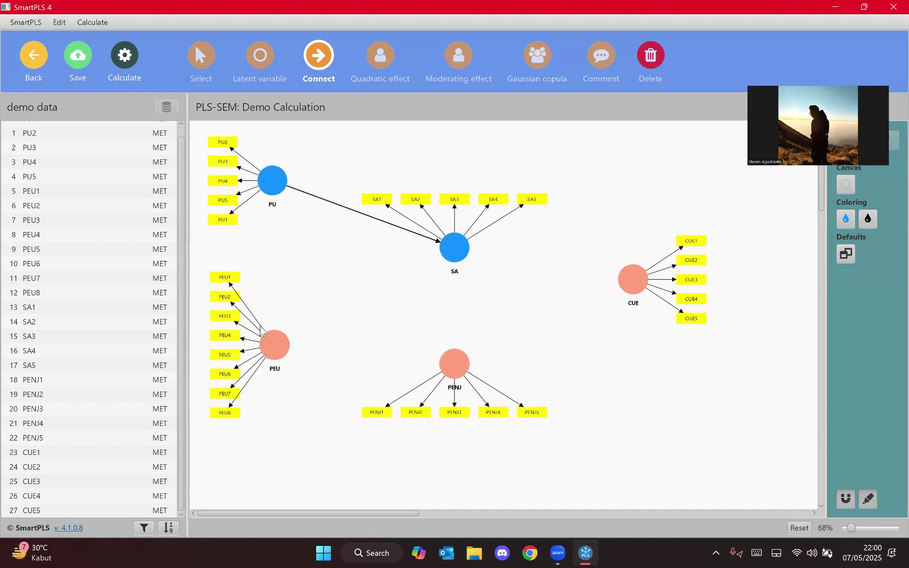
{"action": "left_click", "coordinate": [269, 341]}
{"action": "left_click", "coordinate": [449, 251]}
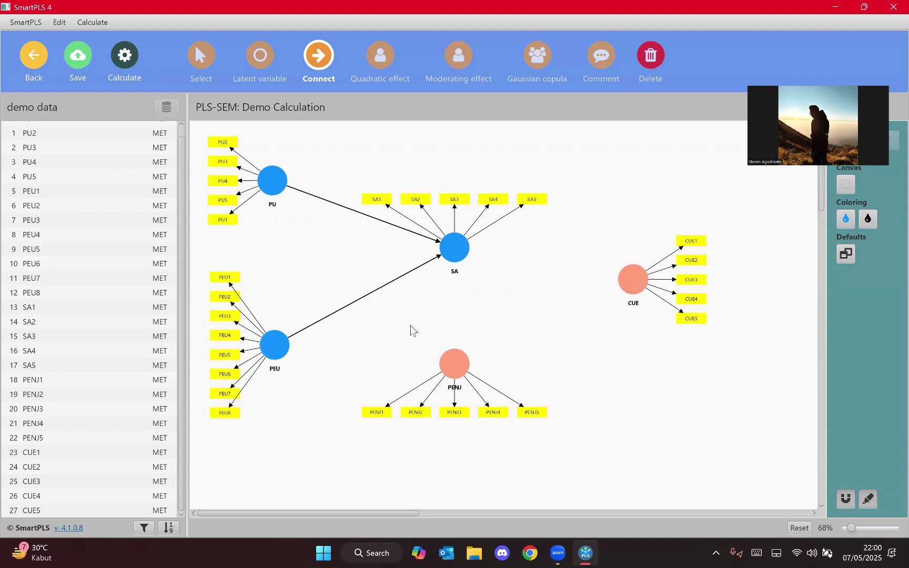
Connect PEU, PU and PENJ each to CUE with structural paths
{"action": "left_click", "coordinate": [279, 350]}
{"action": "left_click", "coordinate": [632, 280]}
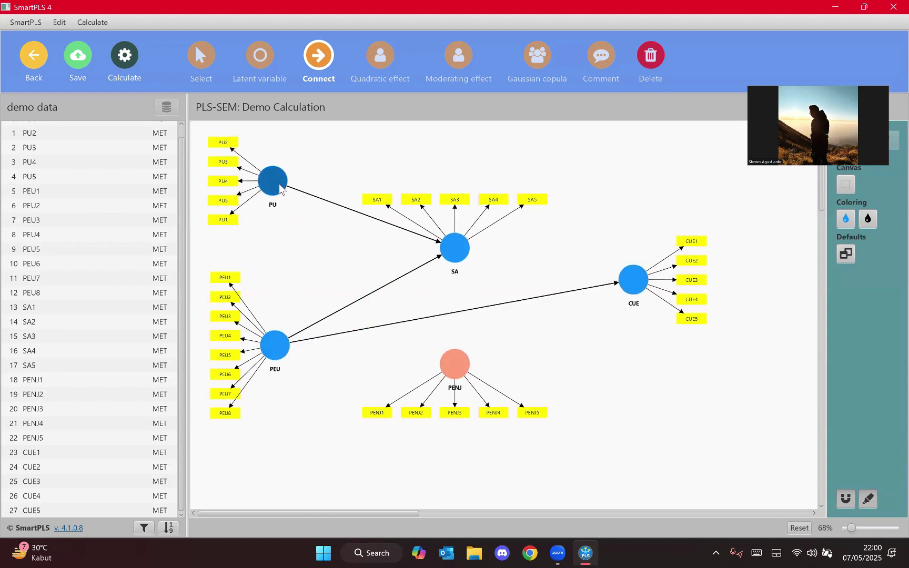
{"action": "left_click", "coordinate": [280, 187]}
{"action": "left_click", "coordinate": [631, 277]}
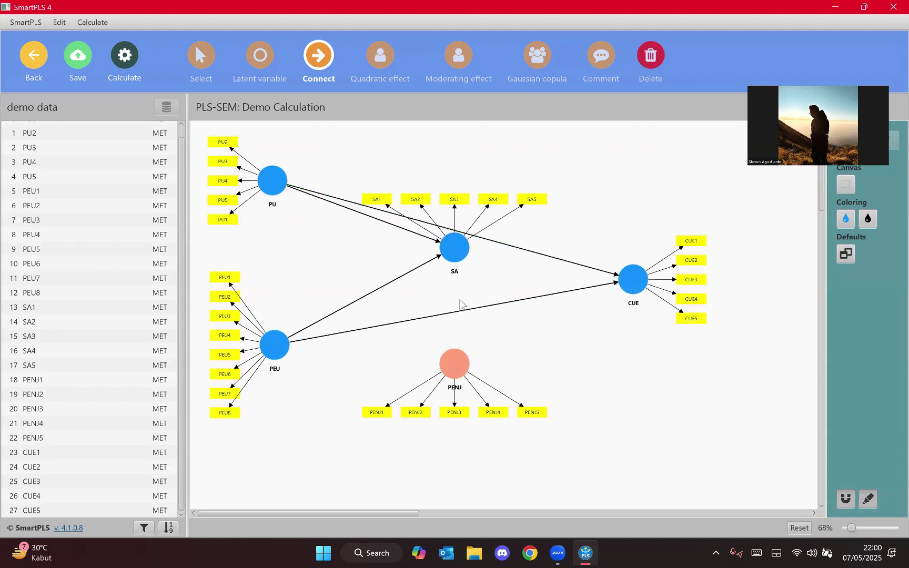
{"action": "left_click", "coordinate": [440, 378]}
{"action": "left_click", "coordinate": [635, 288]}
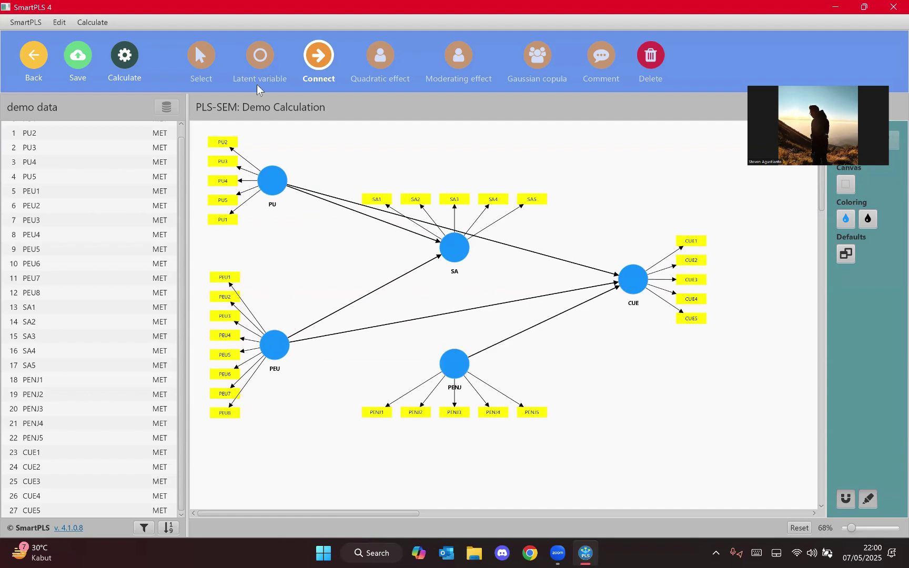
Move SA slightly down and left, and CUE slightly up and right, to spread out the crossing paths
{"action": "left_click", "coordinate": [201, 57]}
{"action": "left_click_drag", "start_coordinate": [448, 257], "coordinate": [429, 288]}
{"action": "left_click_drag", "start_coordinate": [634, 284], "coordinate": [654, 253]}
Bend the PEU-to-CUE path below SA and the PU-to-CUE path above SA's indicators, with CUE moved slightly lower
{"action": "left_click", "coordinate": [476, 294]}
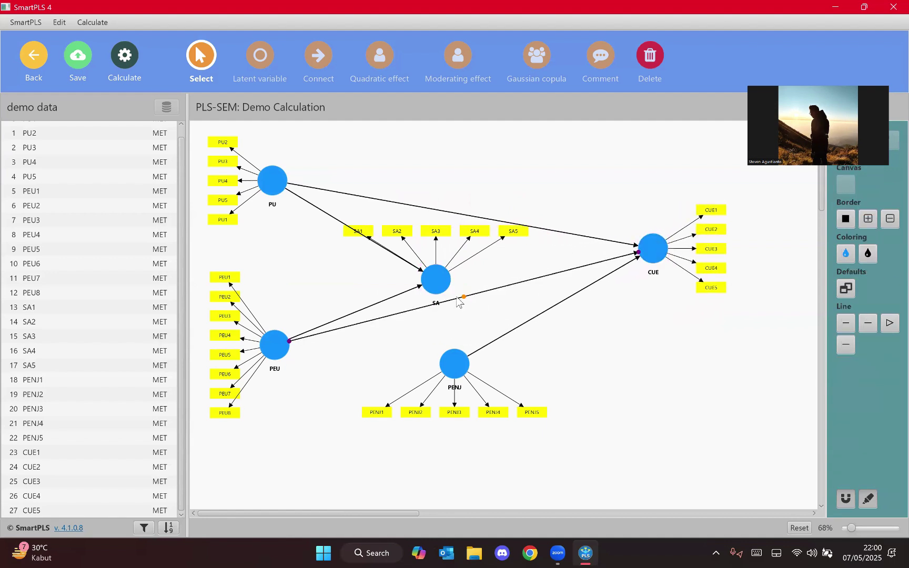
{"action": "left_click_drag", "start_coordinate": [462, 298], "coordinate": [457, 321]}
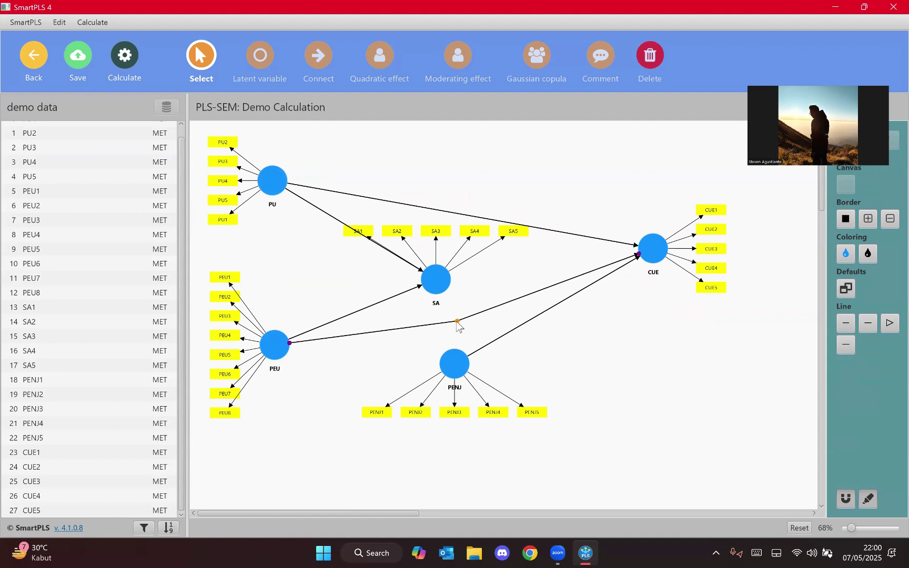
{"action": "left_click_drag", "start_coordinate": [653, 249], "coordinate": [661, 270]}
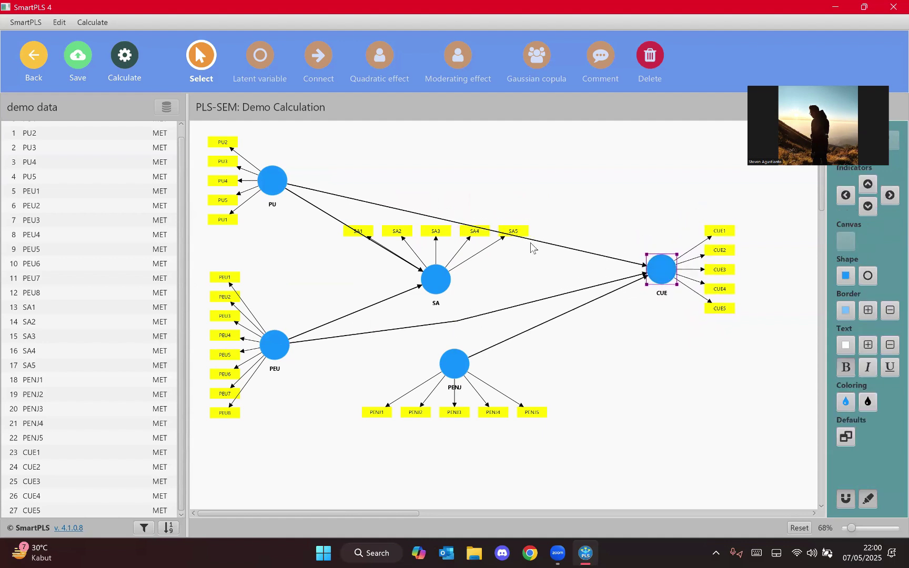
{"action": "left_click", "coordinate": [460, 225]}
{"action": "left_click_drag", "start_coordinate": [467, 223], "coordinate": [467, 198]}
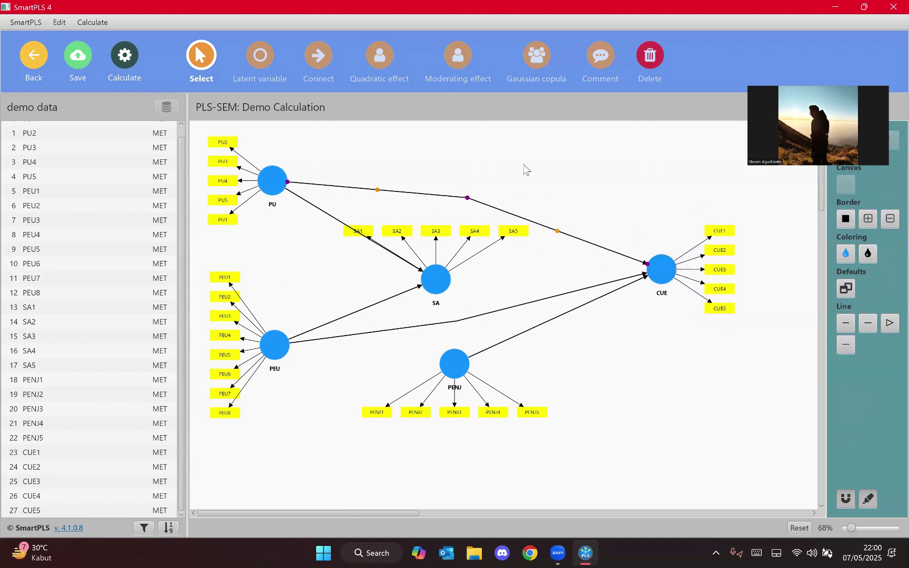
{"action": "left_click", "coordinate": [524, 169]}
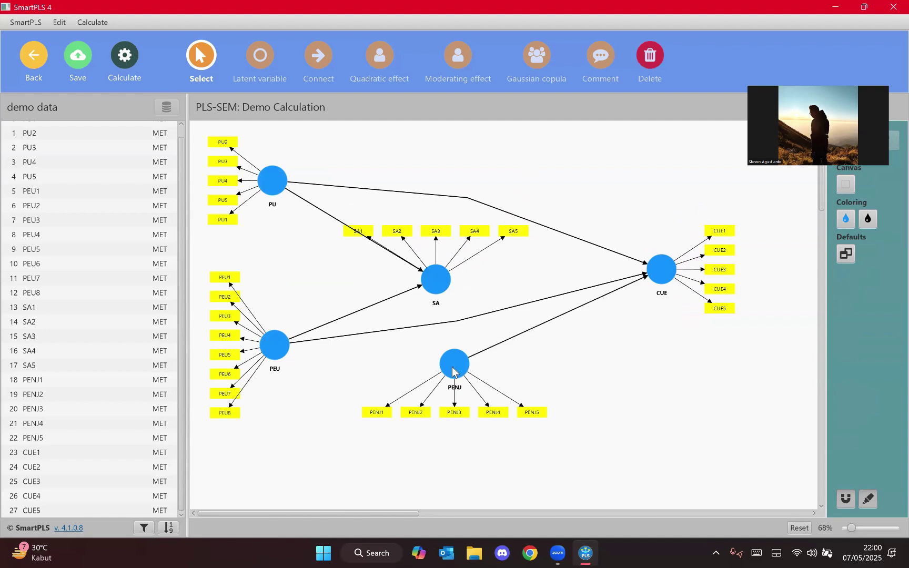
Move PENJ slightly lower and SA further left, closer to PU and PEU
{"action": "left_click_drag", "start_coordinate": [452, 370], "coordinate": [458, 391]}
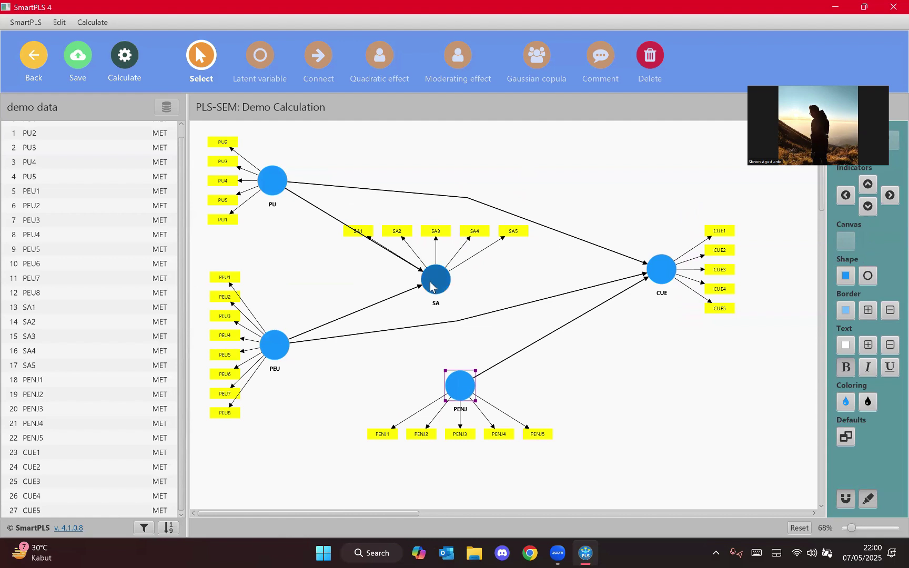
{"action": "left_click_drag", "start_coordinate": [435, 281], "coordinate": [388, 288]}
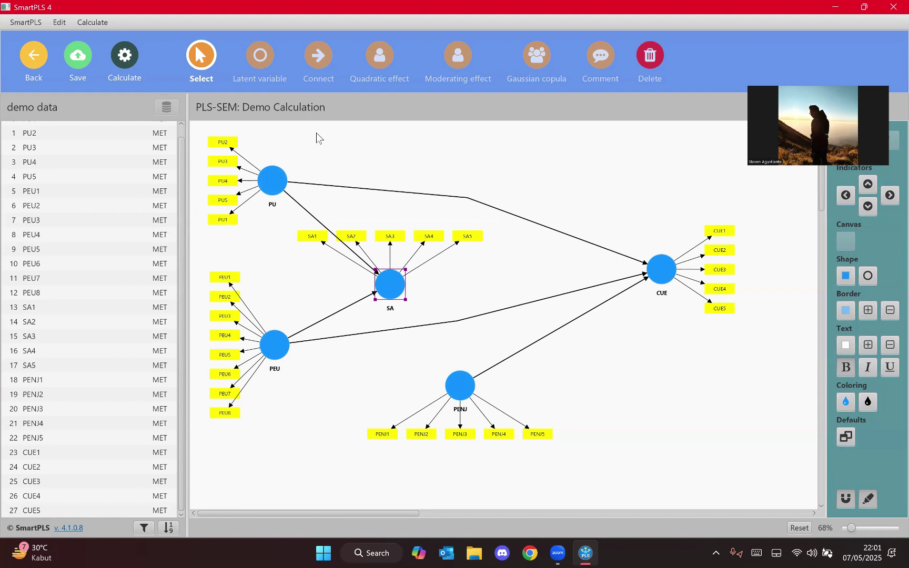
Run the PLS-SEM algorithm with path weighting, standardized results and default initial weights, opening the report on completion
{"action": "left_click", "coordinate": [129, 63]}
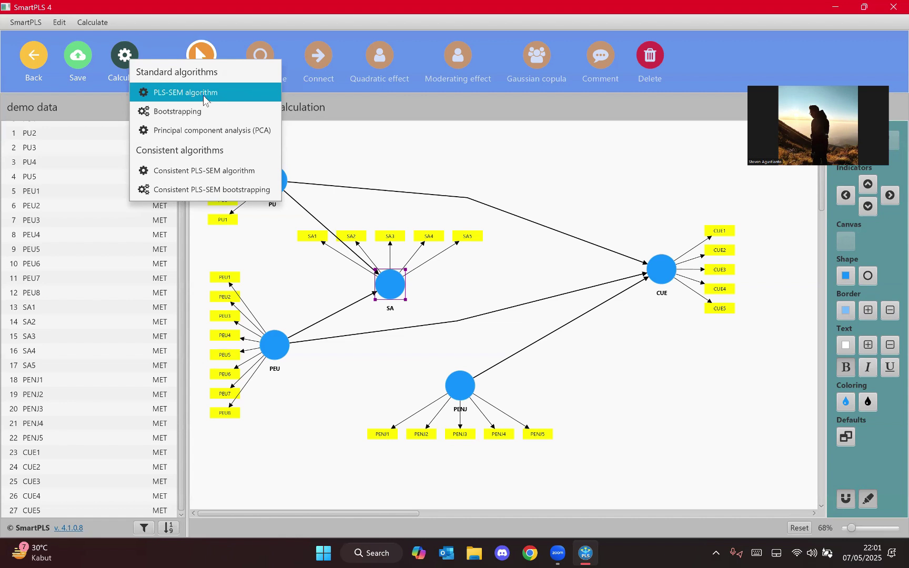
{"action": "left_click", "coordinate": [203, 95]}
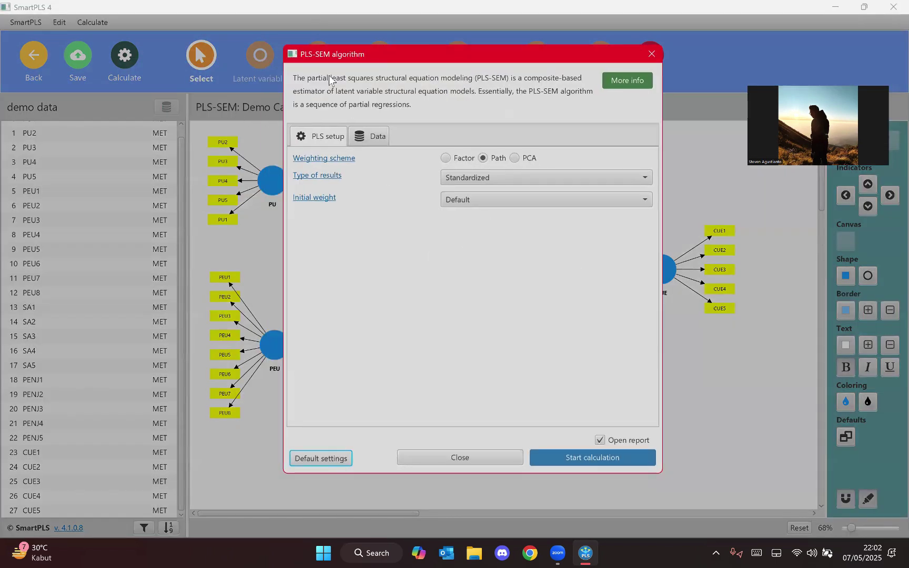
{"action": "left_click_drag", "start_coordinate": [335, 58], "coordinate": [311, 59]}
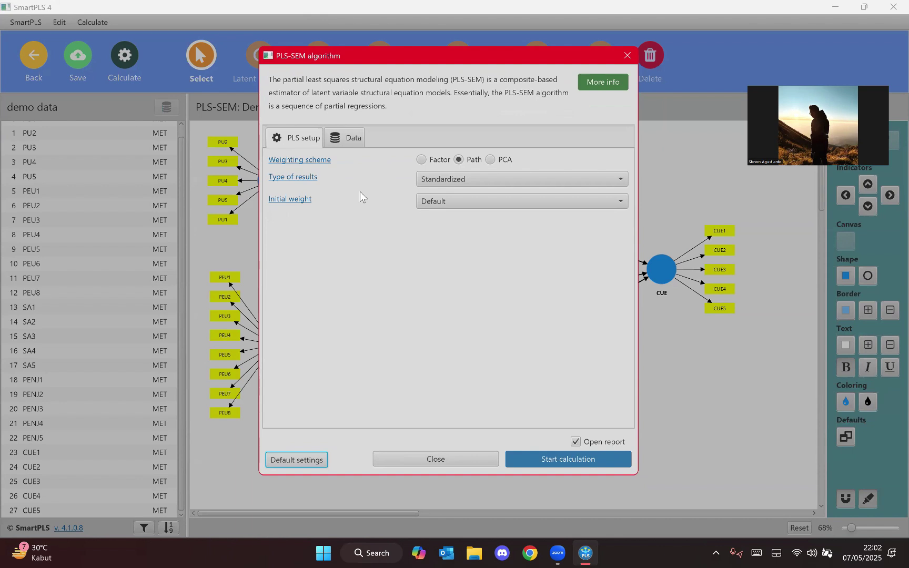
{"action": "left_click", "coordinate": [544, 459]}
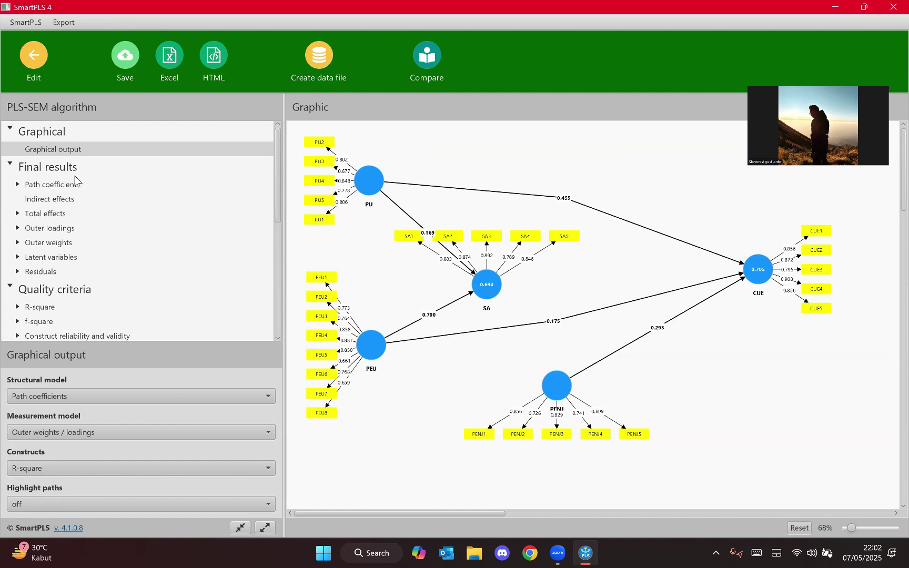
Examine the outer loadings matrix for all indicators of CUE, PENJ, PEU, PU and SA
{"action": "left_click", "coordinate": [17, 228]}
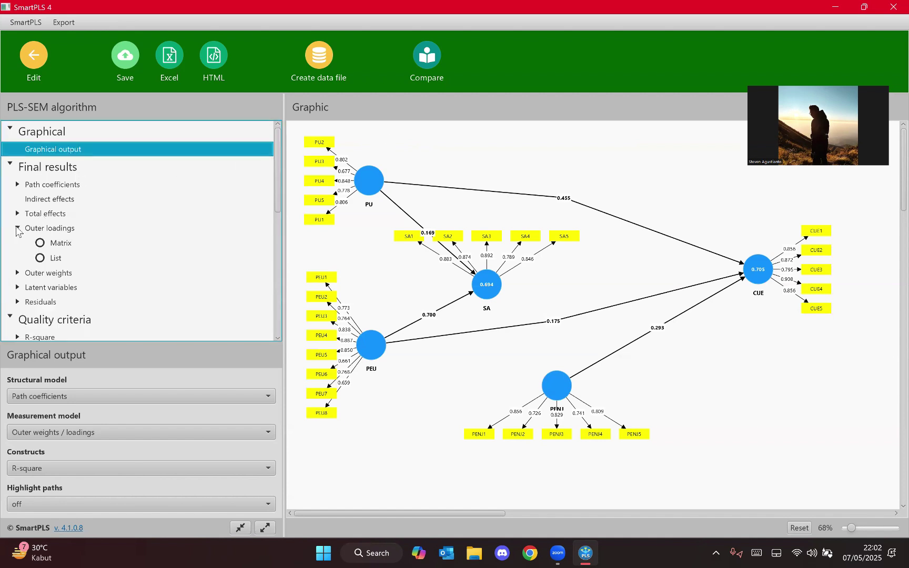
{"action": "left_click", "coordinate": [59, 232]}
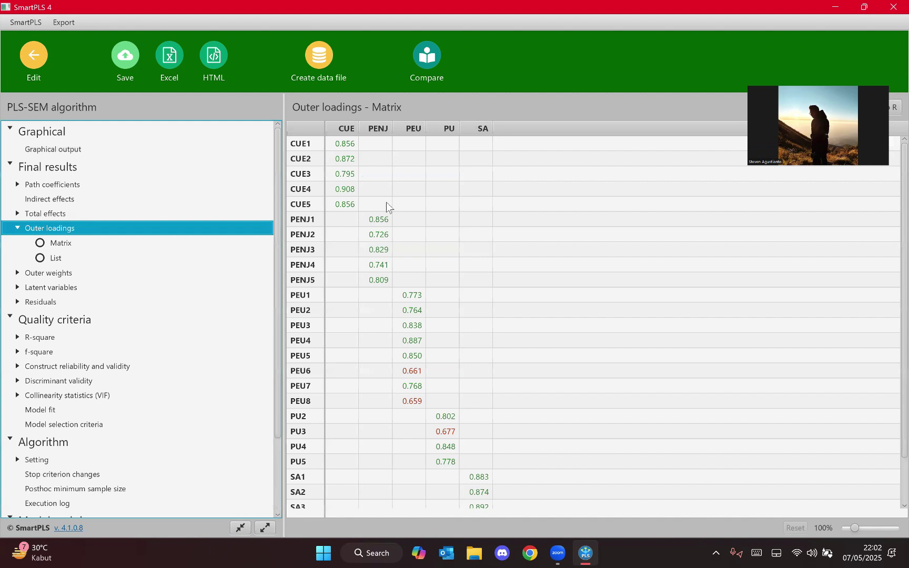
{"action": "scroll", "coordinate": [379, 192], "scroll_direction": "down", "scroll_amount": 3}
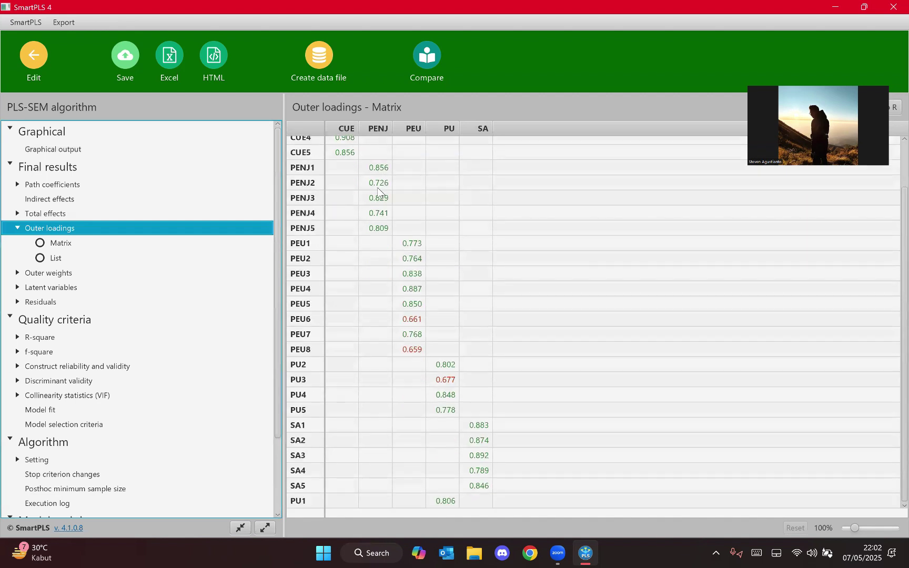
{"action": "scroll", "coordinate": [379, 193], "scroll_direction": "up", "scroll_amount": 3}
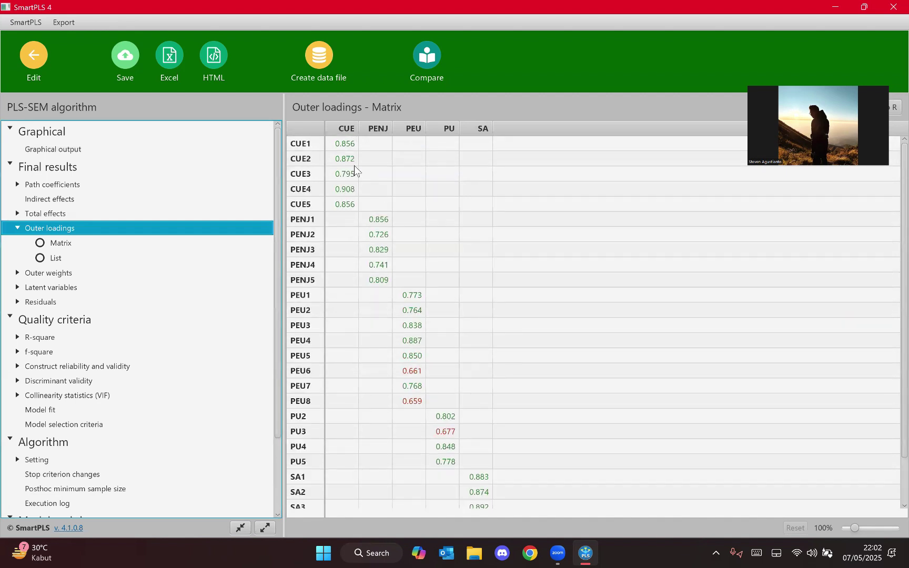
{"action": "scroll", "coordinate": [345, 147], "scroll_direction": "down", "scroll_amount": 3}
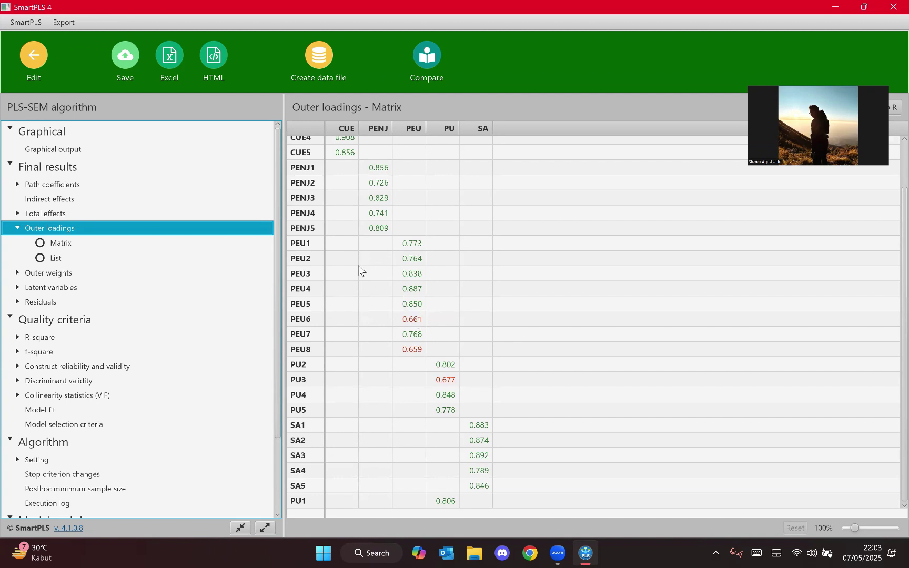
{"action": "scroll", "coordinate": [342, 284], "scroll_direction": "up", "scroll_amount": 2}
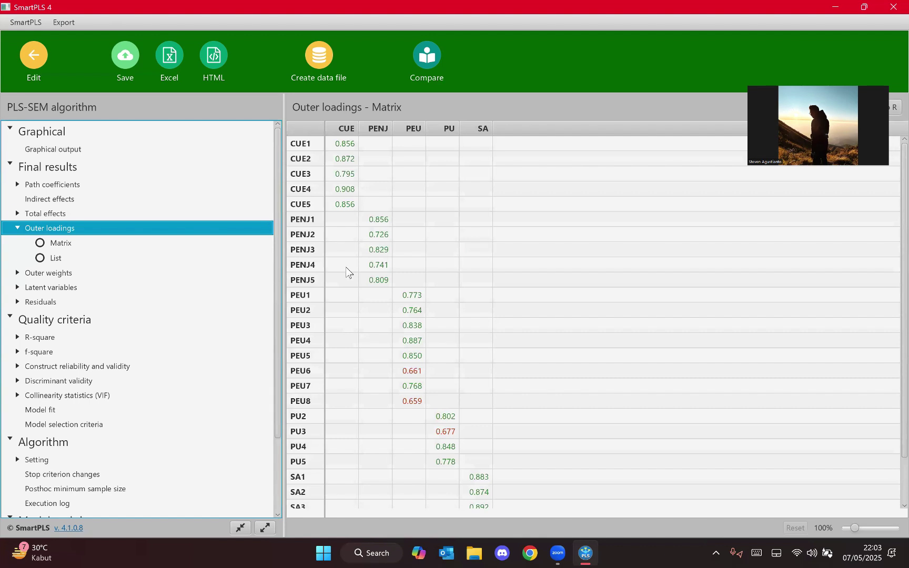
{"action": "scroll", "coordinate": [345, 266], "scroll_direction": "down", "scroll_amount": 2}
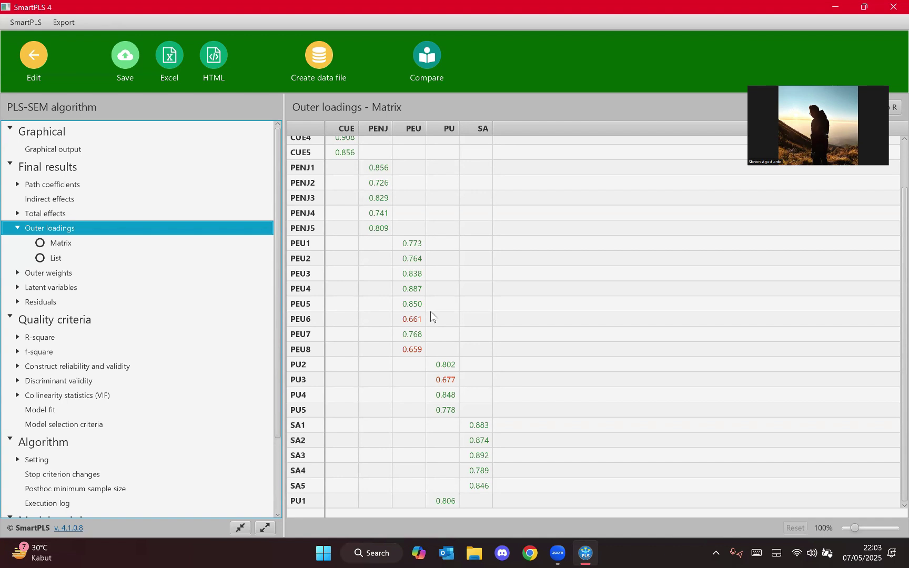
{"action": "scroll", "coordinate": [431, 313], "scroll_direction": "up", "scroll_amount": 1}
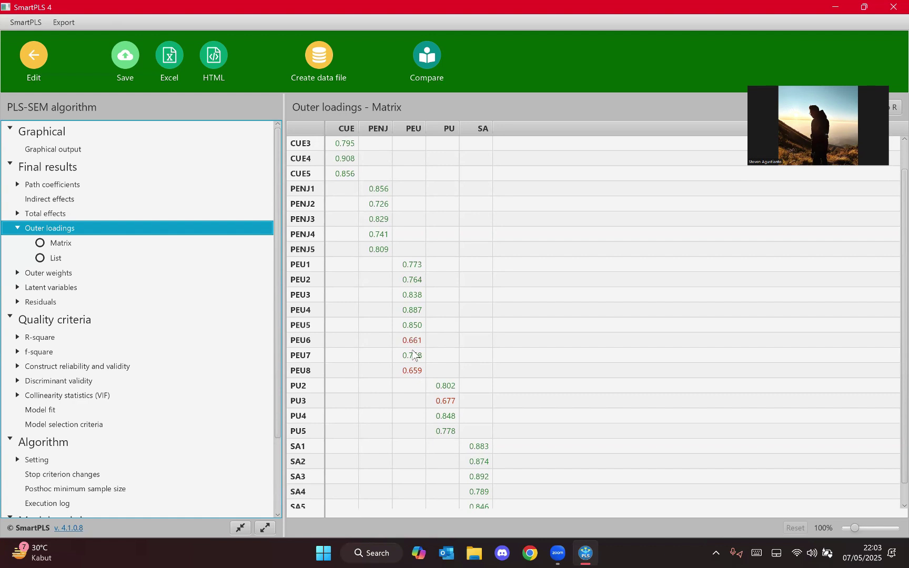
{"action": "scroll", "coordinate": [414, 352], "scroll_direction": "up", "scroll_amount": 1}
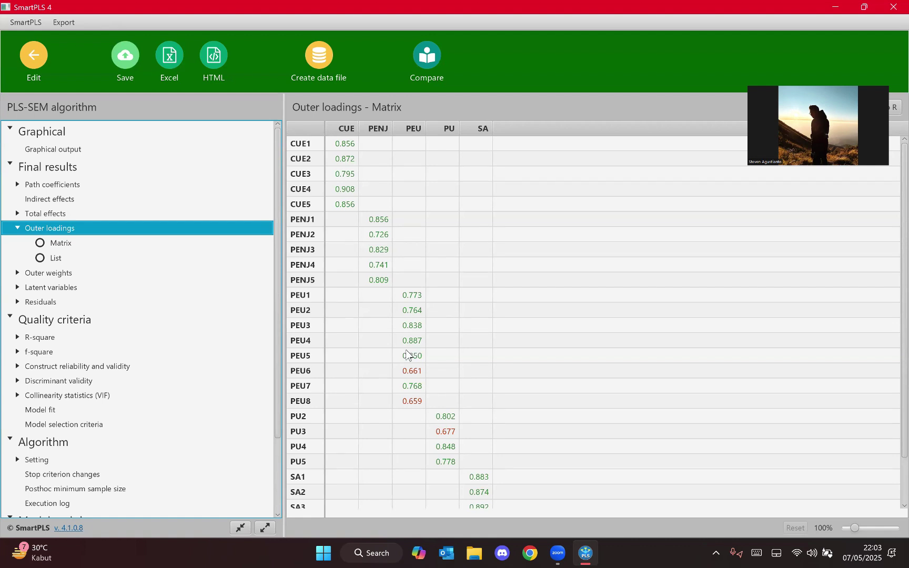
{"action": "scroll", "coordinate": [407, 353], "scroll_direction": "down", "scroll_amount": 2}
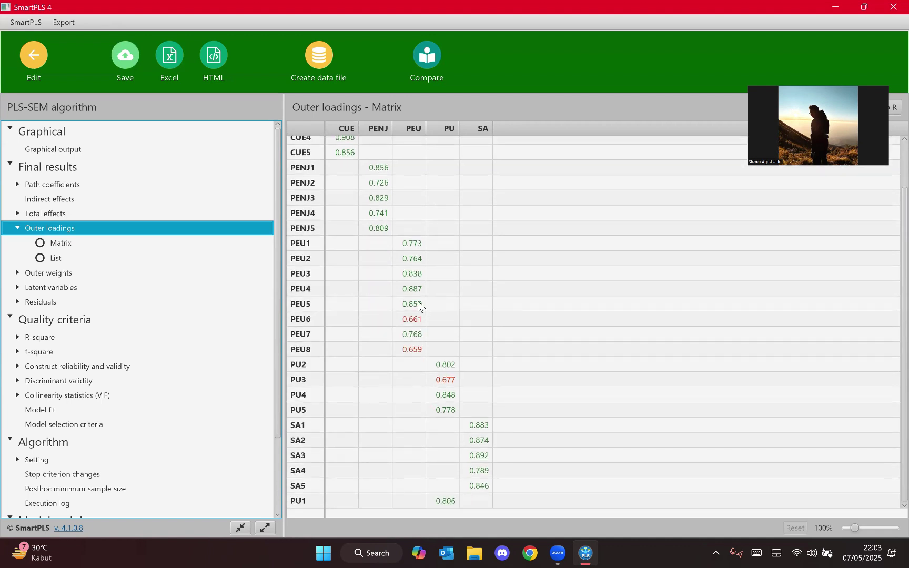
Recheck the outer loadings of all indicators and view the construct reliability and validity overview, including AVE
{"action": "scroll", "coordinate": [418, 387], "scroll_direction": "up", "scroll_amount": 2}
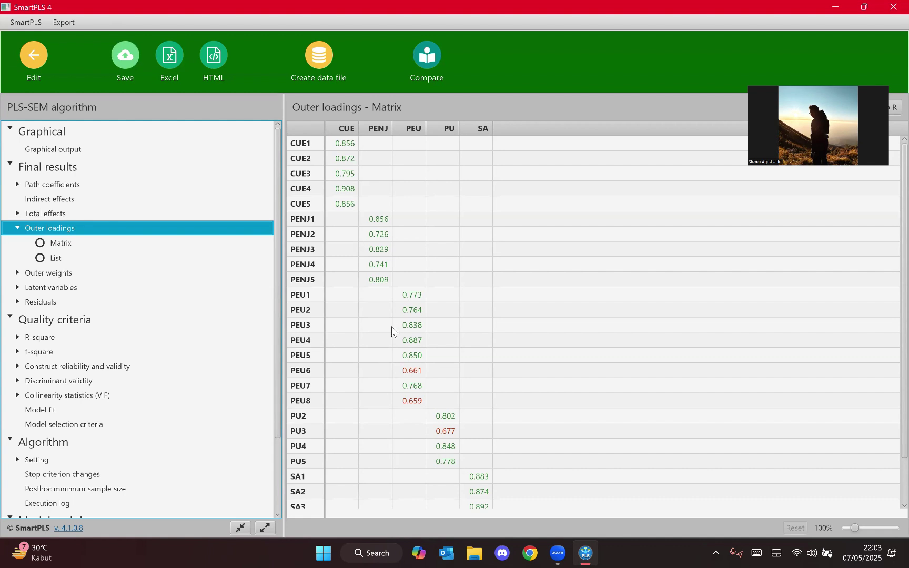
{"action": "scroll", "coordinate": [390, 337], "scroll_direction": "down", "scroll_amount": 2}
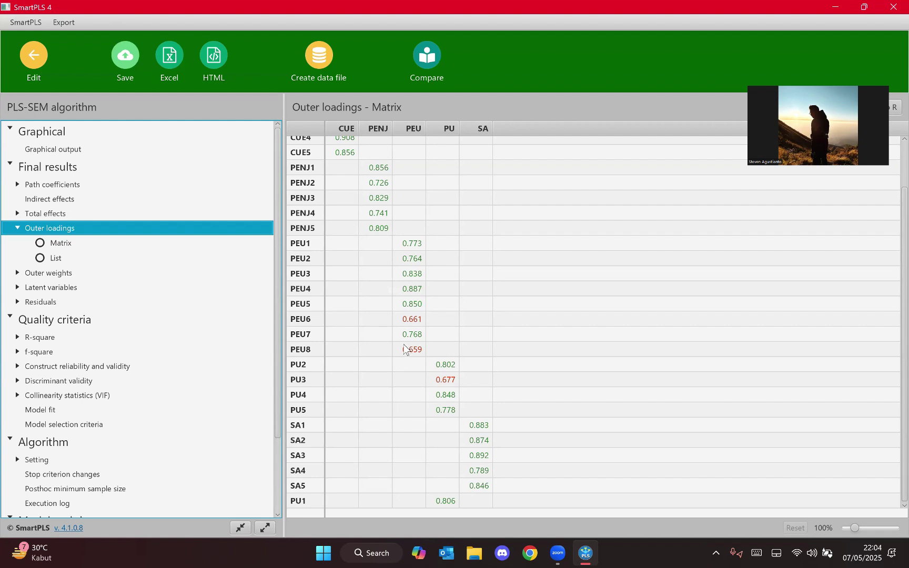
{"action": "left_click", "coordinate": [18, 367]}
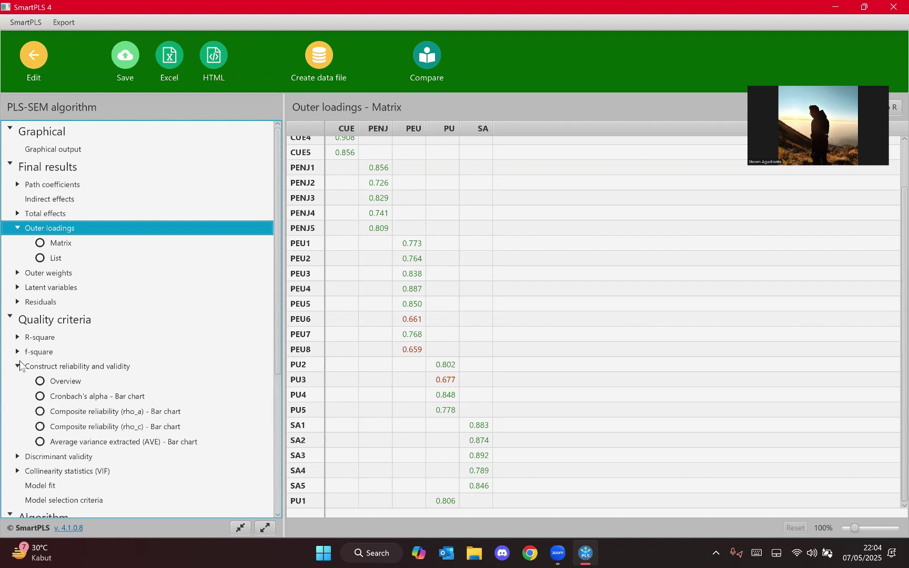
{"action": "left_click", "coordinate": [80, 368]}
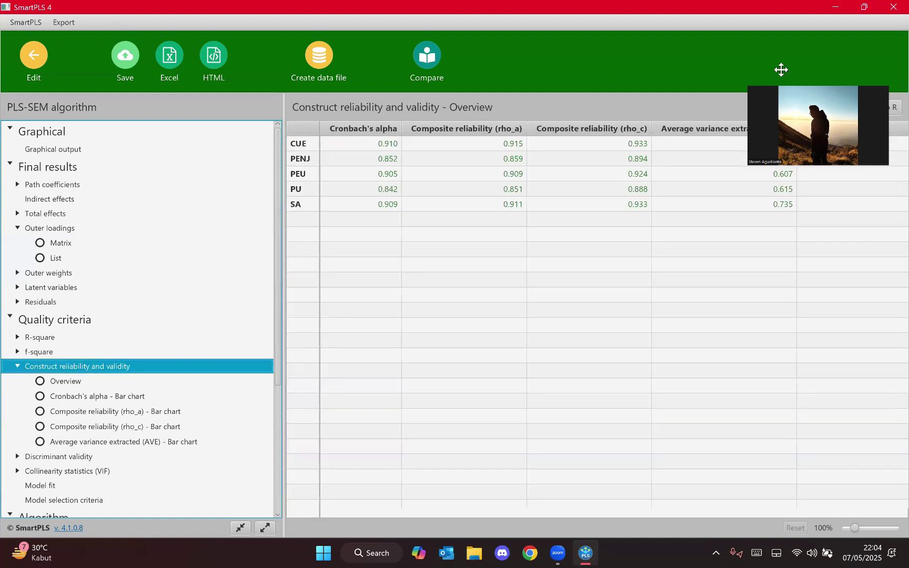
{"action": "left_click_drag", "start_coordinate": [781, 70], "coordinate": [775, 24]}
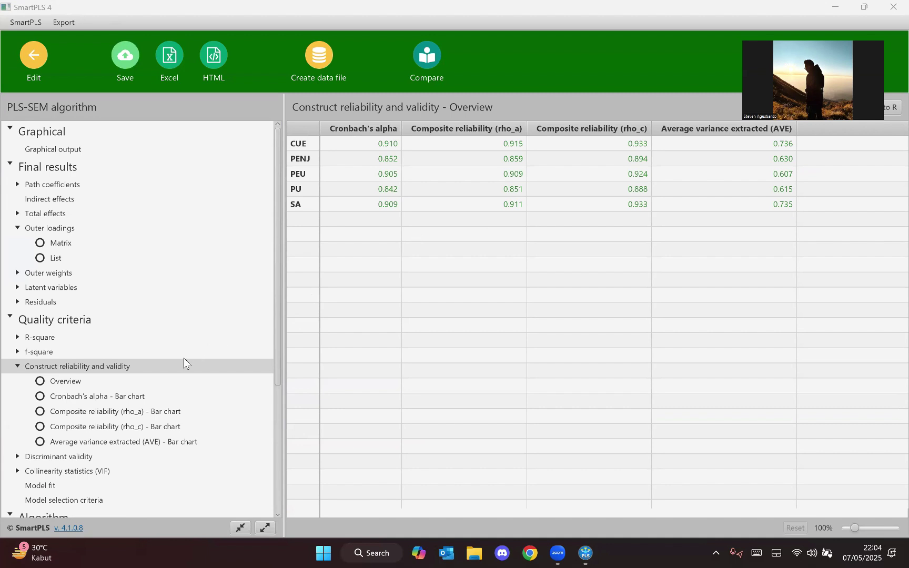
Examine discriminant validity using the HTMT matrix and the Fornell-Larcker criterion
{"action": "scroll", "coordinate": [184, 362], "scroll_direction": "down", "scroll_amount": 3}
{"action": "left_click", "coordinate": [17, 364]}
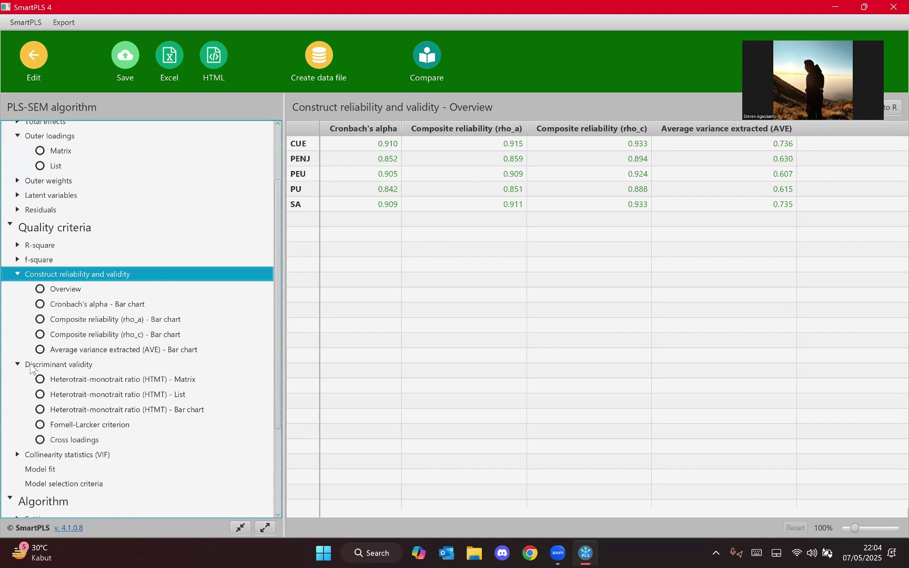
{"action": "left_click", "coordinate": [61, 383]}
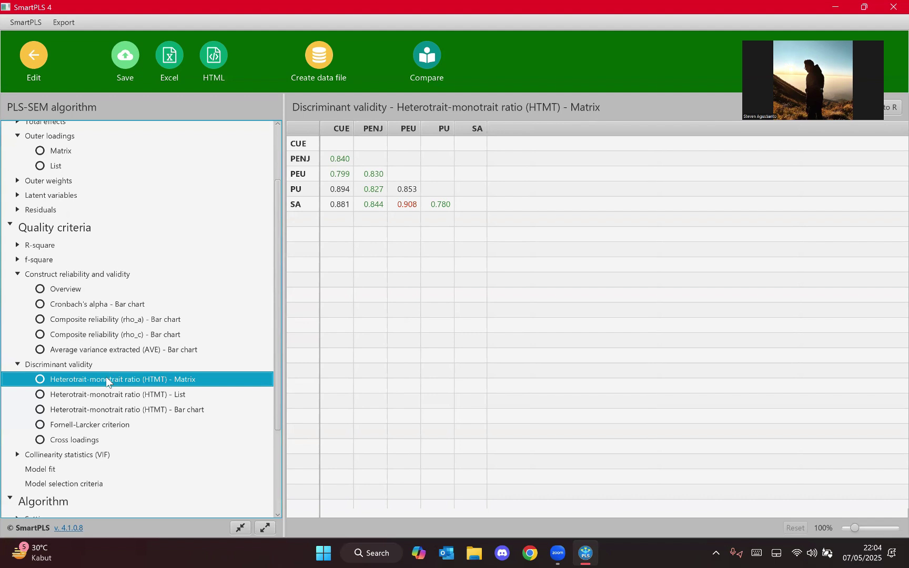
{"action": "left_click", "coordinate": [105, 425]}
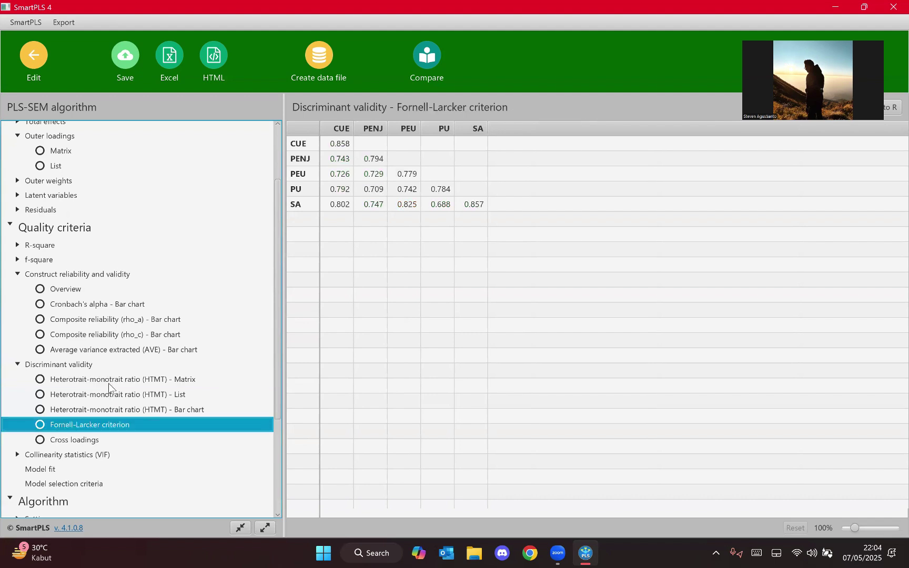
{"action": "left_click", "coordinate": [108, 383]}
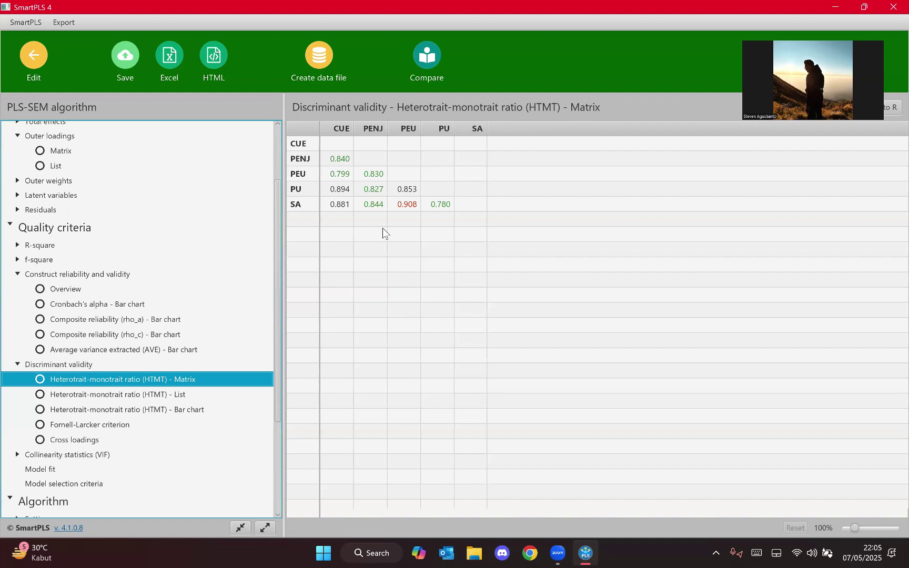
{"action": "scroll", "coordinate": [181, 248], "scroll_direction": "up", "scroll_amount": 4}
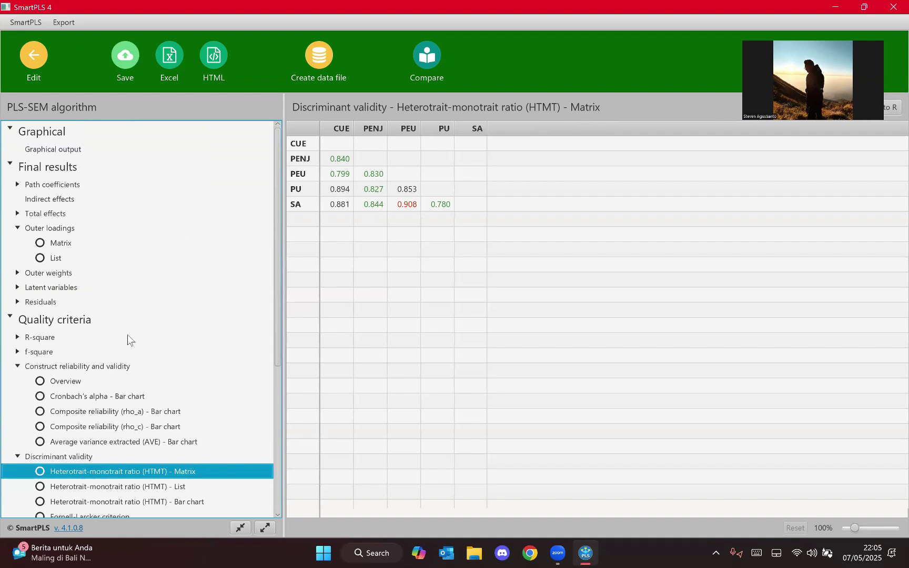
{"action": "scroll", "coordinate": [130, 335], "scroll_direction": "down", "scroll_amount": 5}
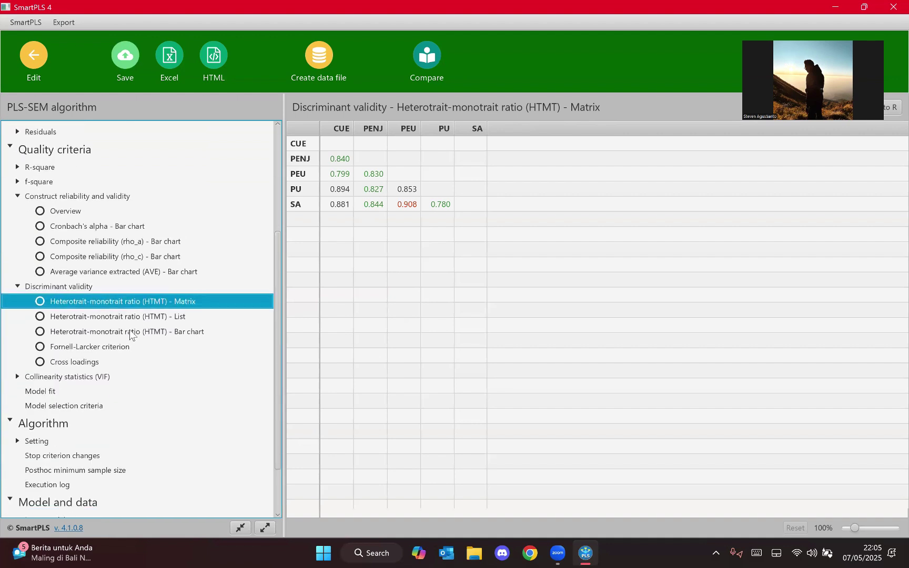
{"action": "scroll", "coordinate": [130, 335], "scroll_direction": "up", "scroll_amount": 5}
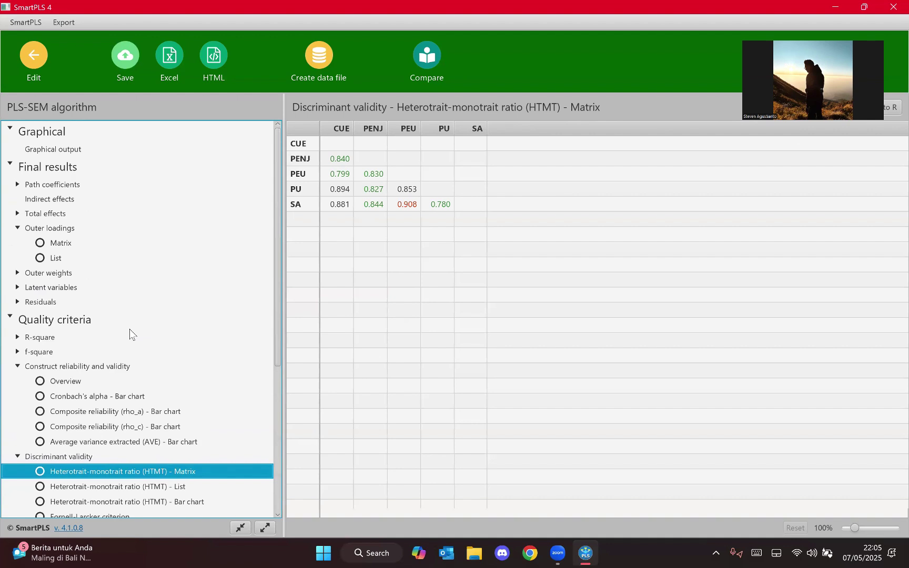
Run bootstrapping with 5000 subsamples, most important results, percentile bootstrap, two-tailed test, 0.05 significance level and fixed seed, opening the report on completion
{"action": "left_click", "coordinate": [33, 57]}
{"action": "left_click", "coordinate": [123, 56]}
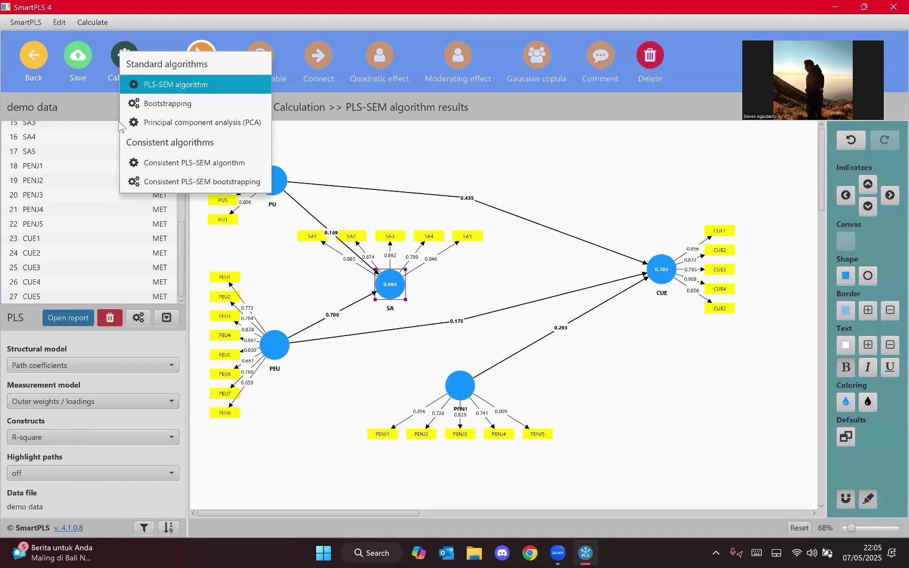
{"action": "left_click", "coordinate": [163, 108]}
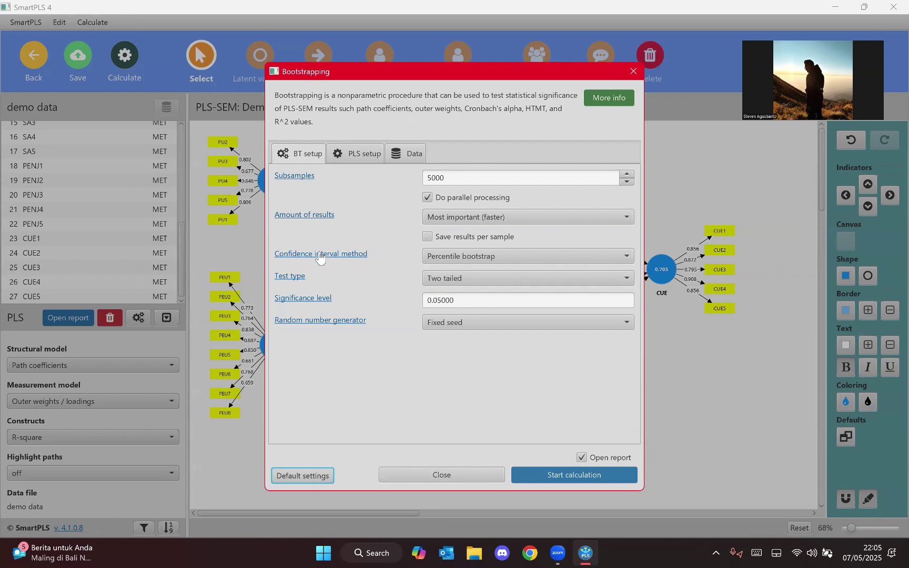
{"action": "left_click", "coordinate": [546, 481]}
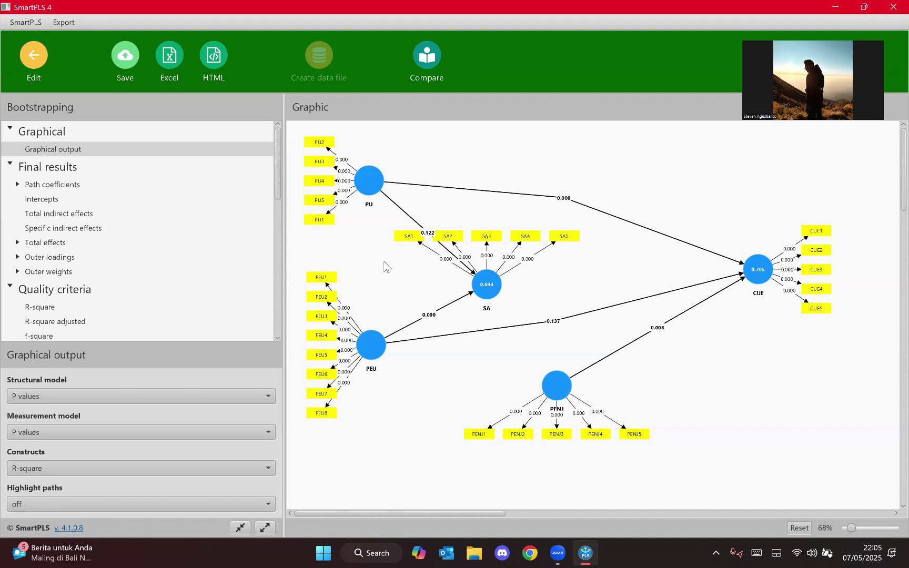
Check the bootstrapped R-square result and examine the path coefficients with their T statistics and p values
{"action": "scroll", "coordinate": [66, 234], "scroll_direction": "down", "scroll_amount": 1}
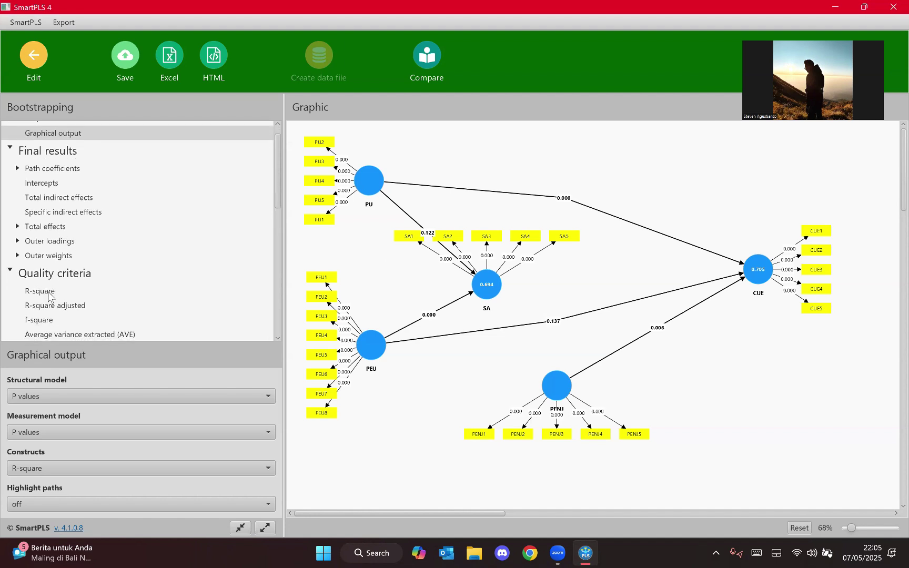
{"action": "left_click", "coordinate": [48, 293]}
{"action": "scroll", "coordinate": [62, 323], "scroll_direction": "up", "scroll_amount": 1}
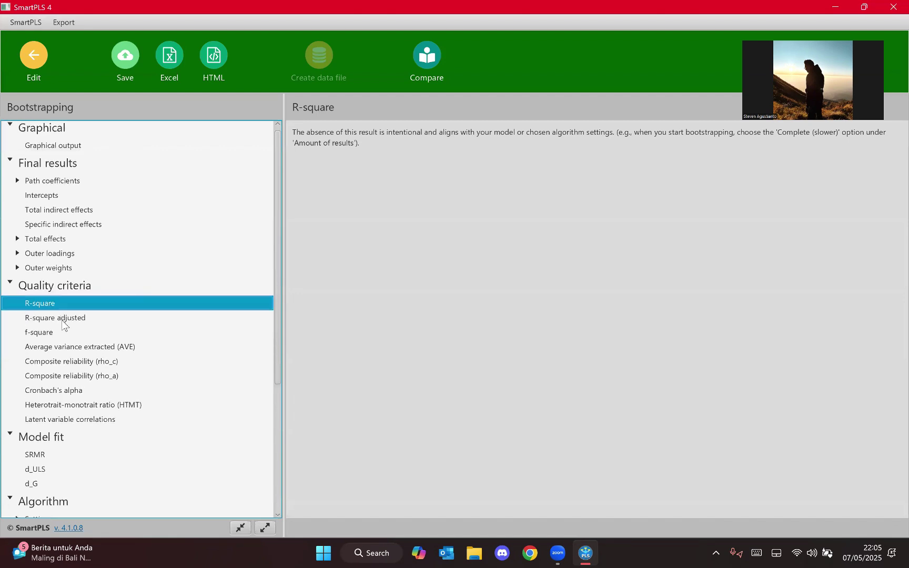
{"action": "scroll", "coordinate": [65, 299], "scroll_direction": "up", "scroll_amount": 1}
{"action": "left_click", "coordinate": [61, 184]}
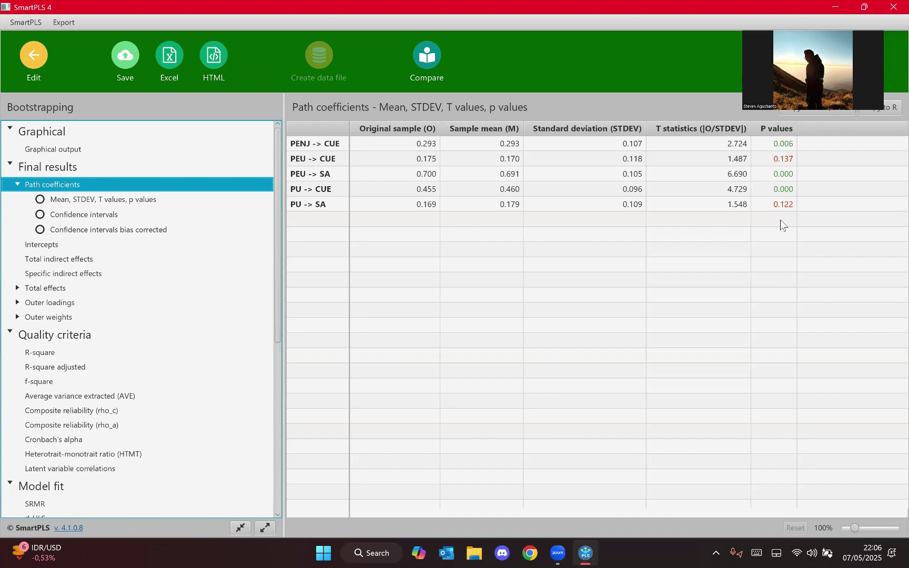
Check the total and specific indirect effects, and return to the path coefficients' mean, STDEV, T values and p values
{"action": "left_click", "coordinate": [80, 263]}
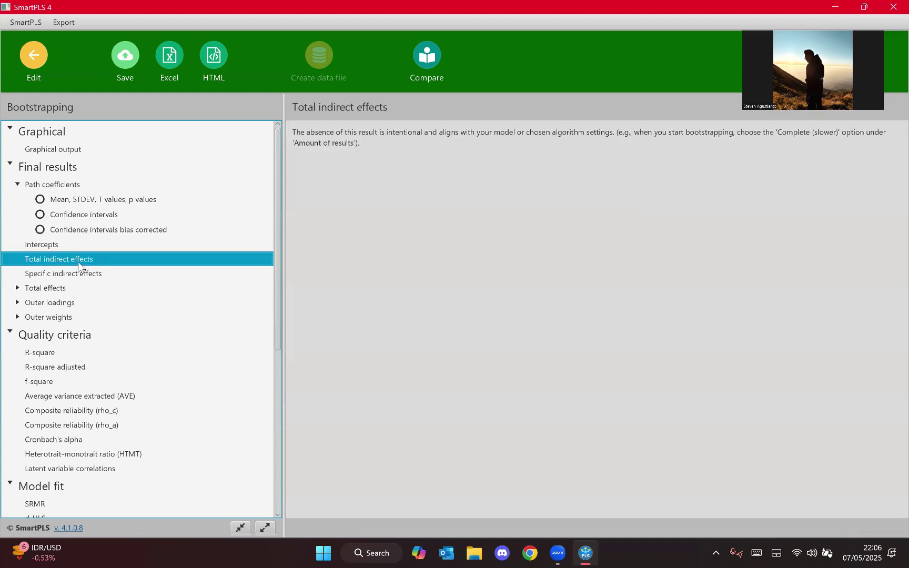
{"action": "left_click", "coordinate": [66, 274]}
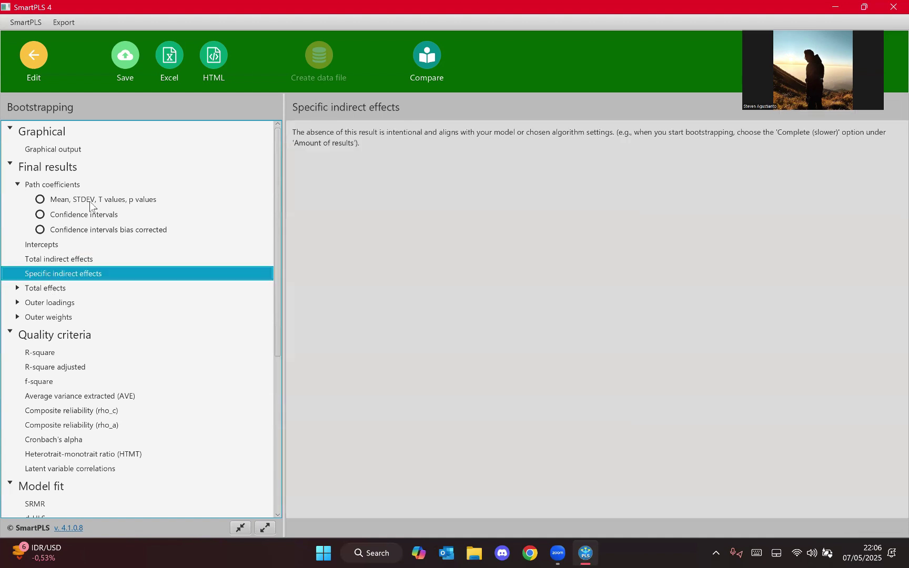
{"action": "left_click", "coordinate": [66, 199]}
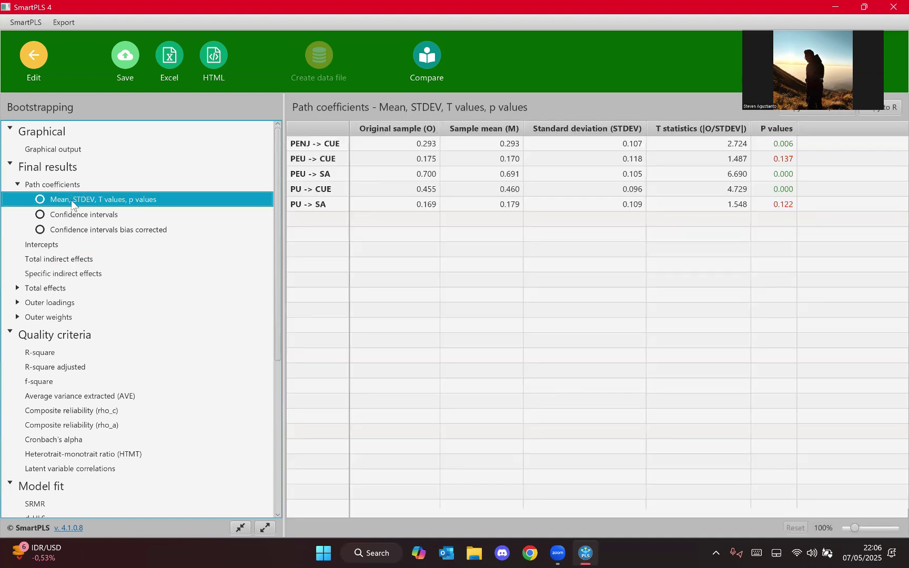